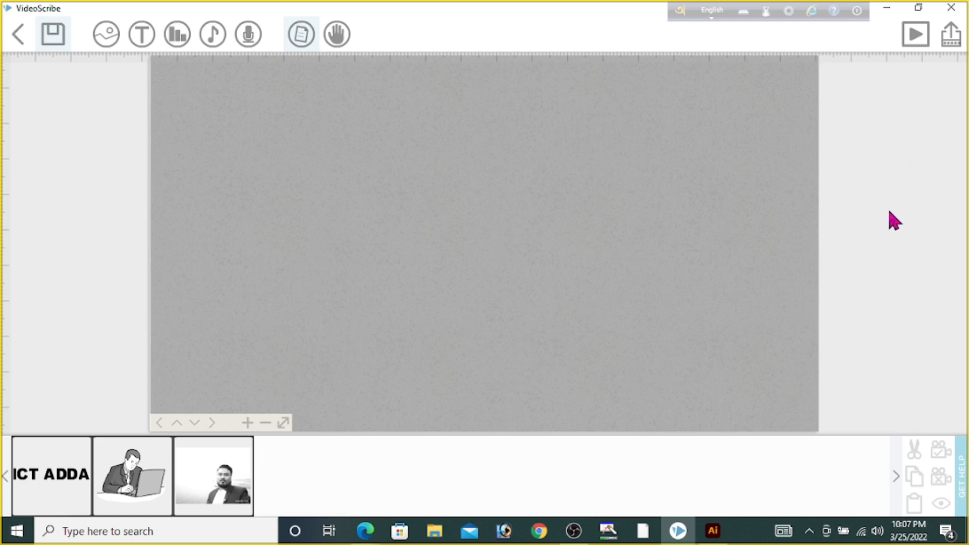
Switch to Adobe Illustrator and create a new document with the Film & Video profile at NTSC DV Widescreen size
left_click(886, 7)
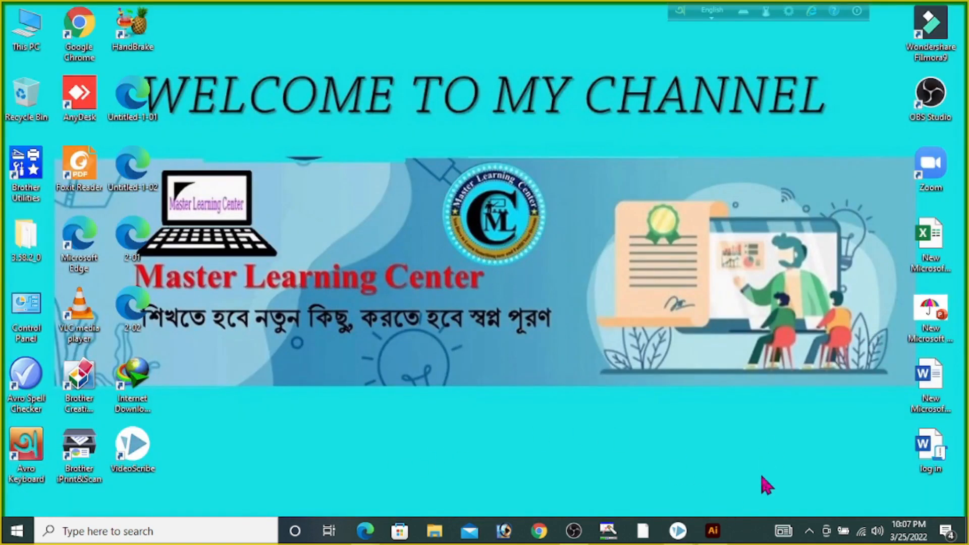
left_click(713, 538)
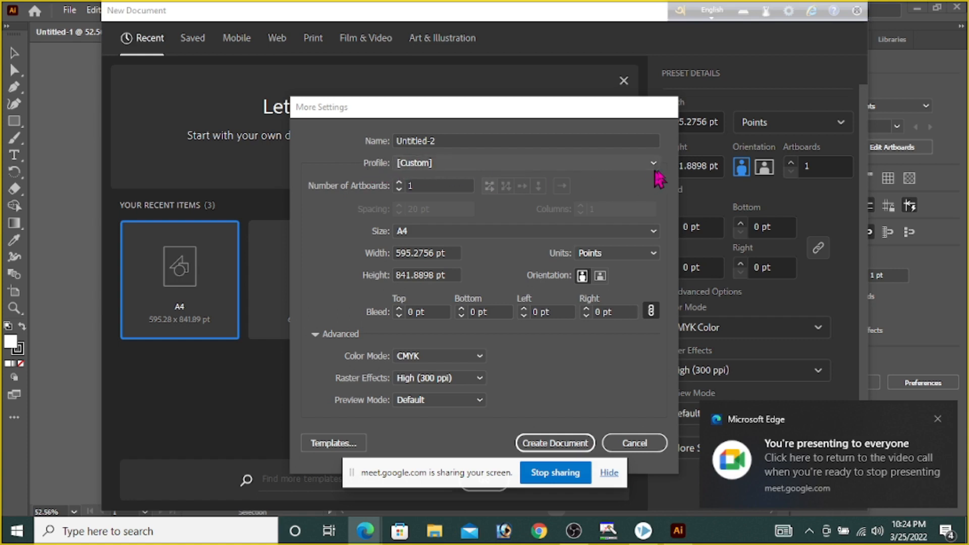
left_click(655, 166)
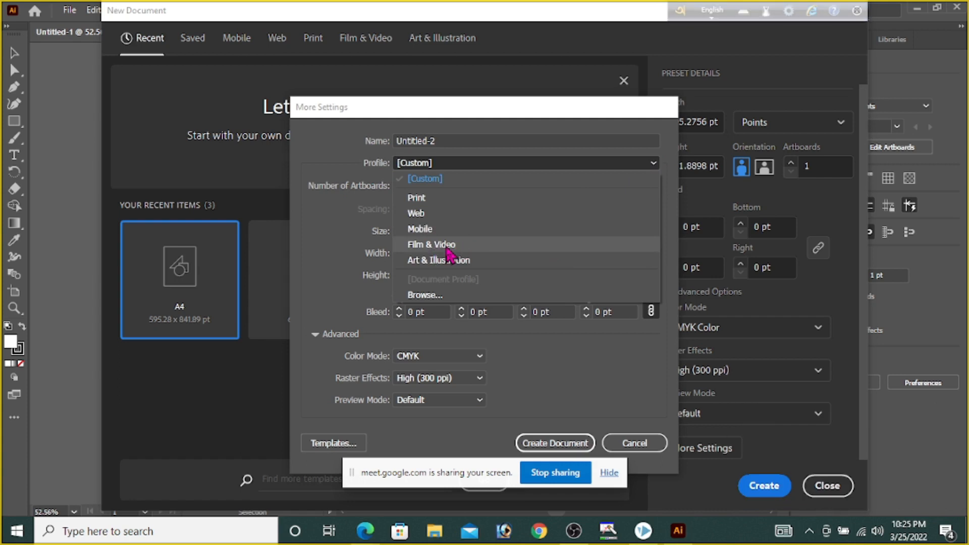
left_click(446, 246)
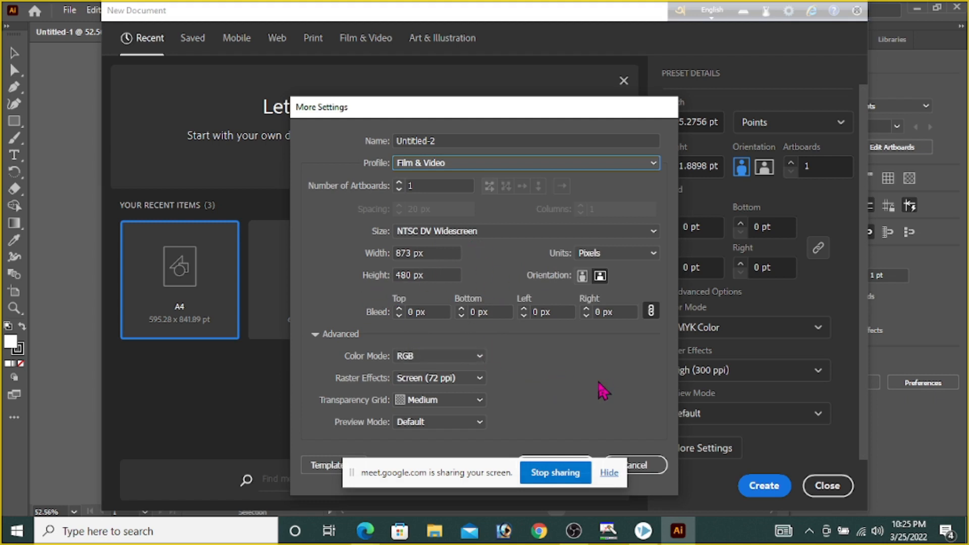
left_click_drag(420, 479, 261, 529)
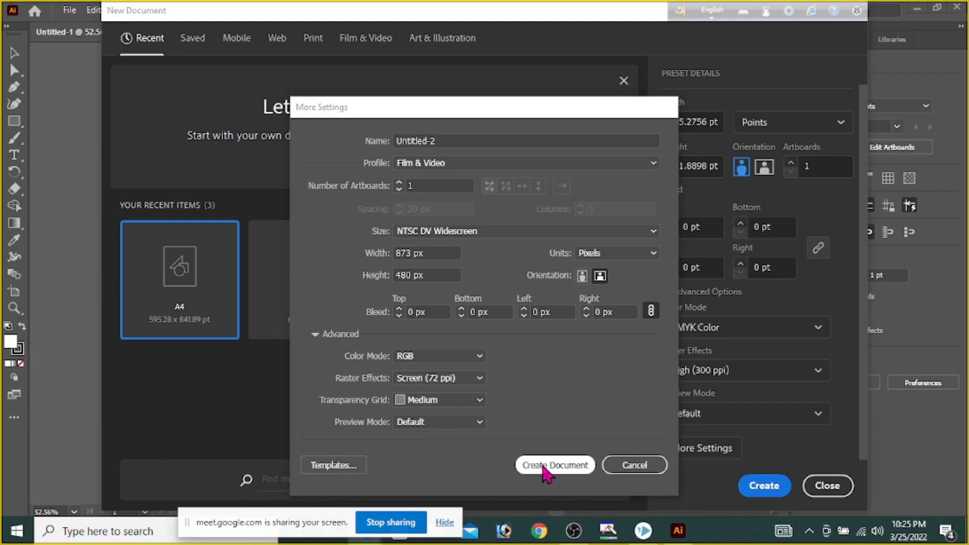
left_click(544, 466)
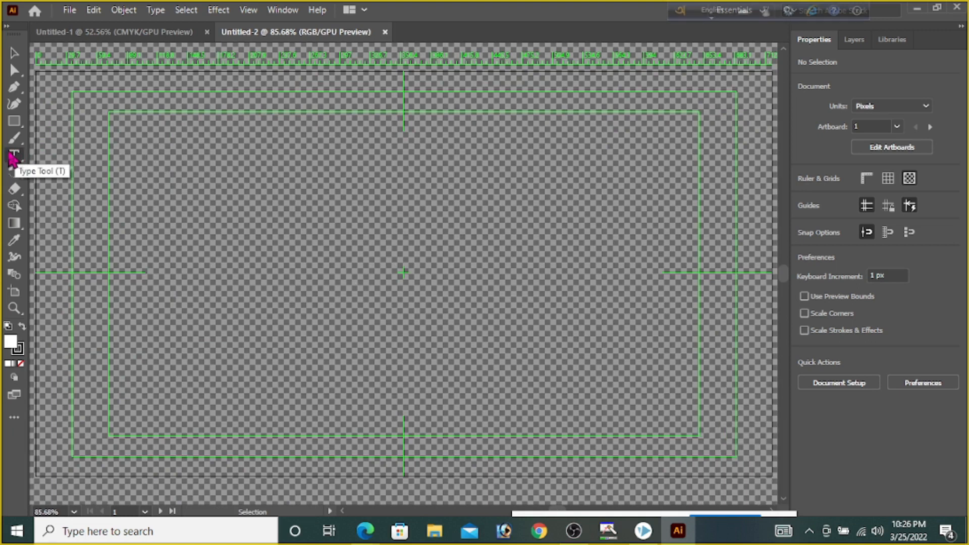
Place a "Lorem ipsum" placeholder text in the artboard's upper-left area with a black fill
left_click(12, 155)
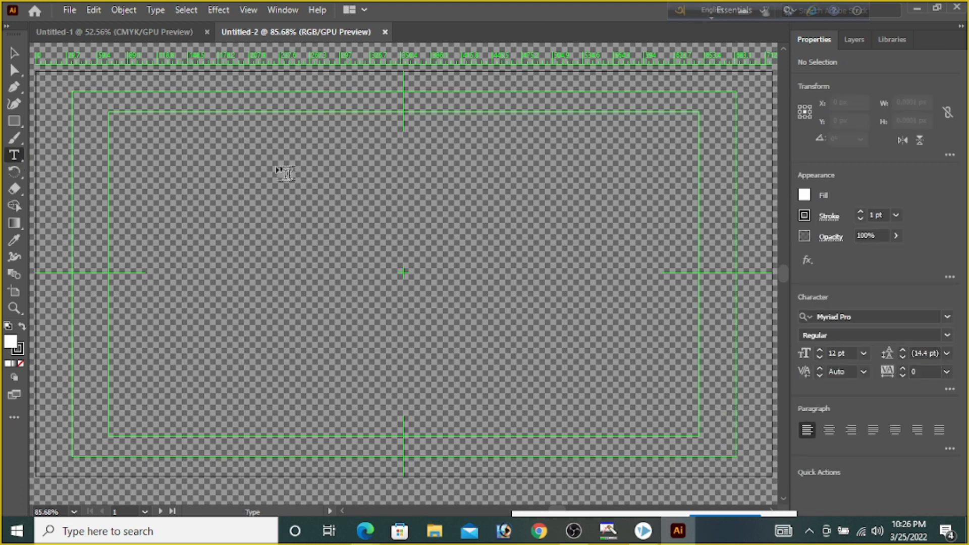
left_click_drag(151, 152, 151, 151)
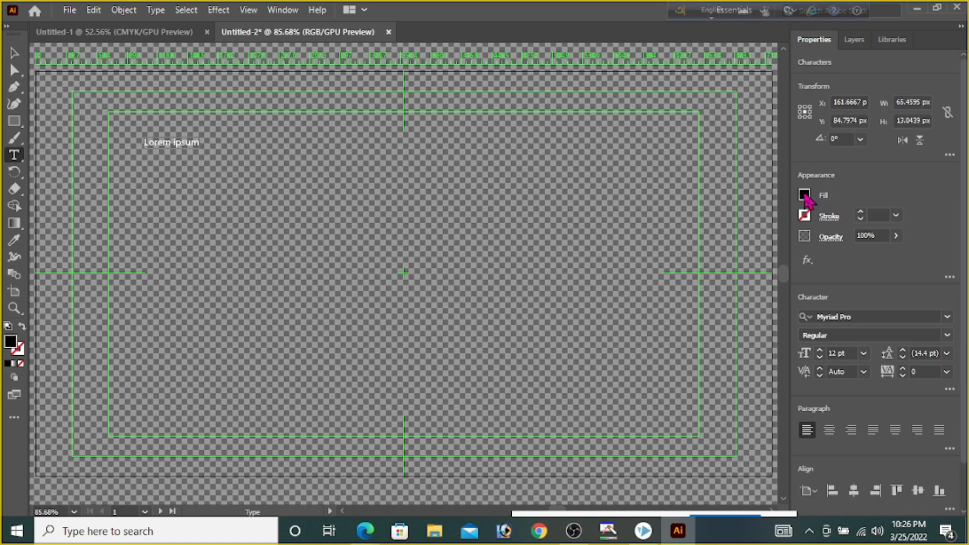
left_click(805, 195)
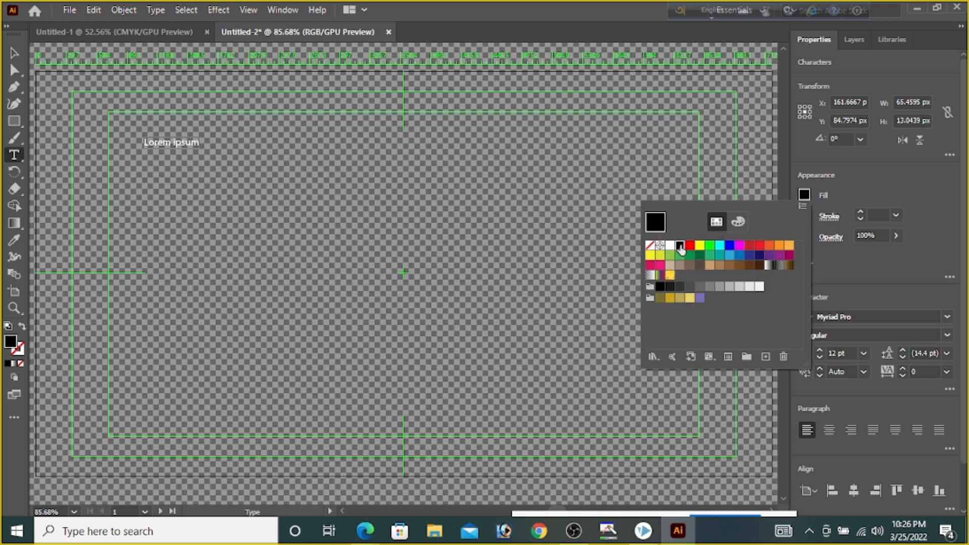
left_click(814, 212)
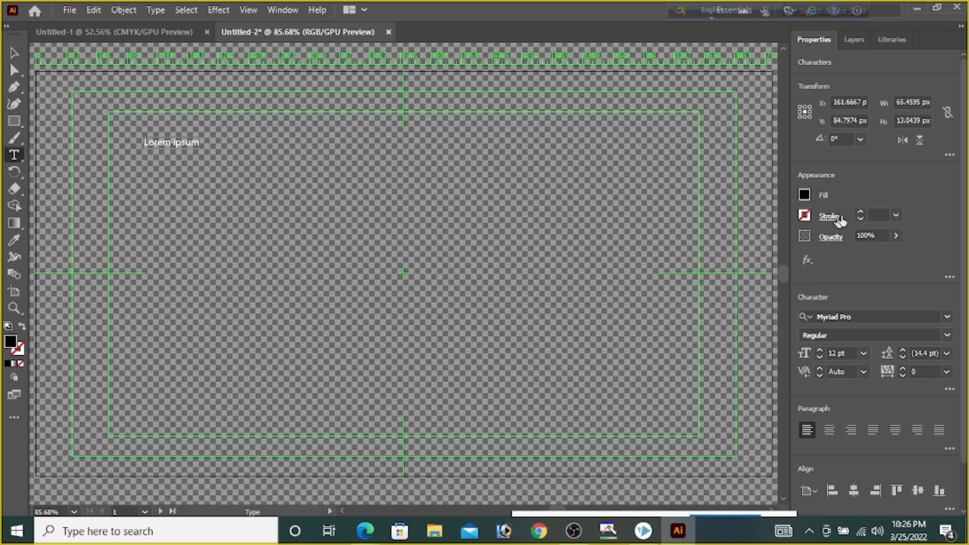
Give the placeholder text a gradient stroke with a weight of 1 pt
left_click(805, 220)
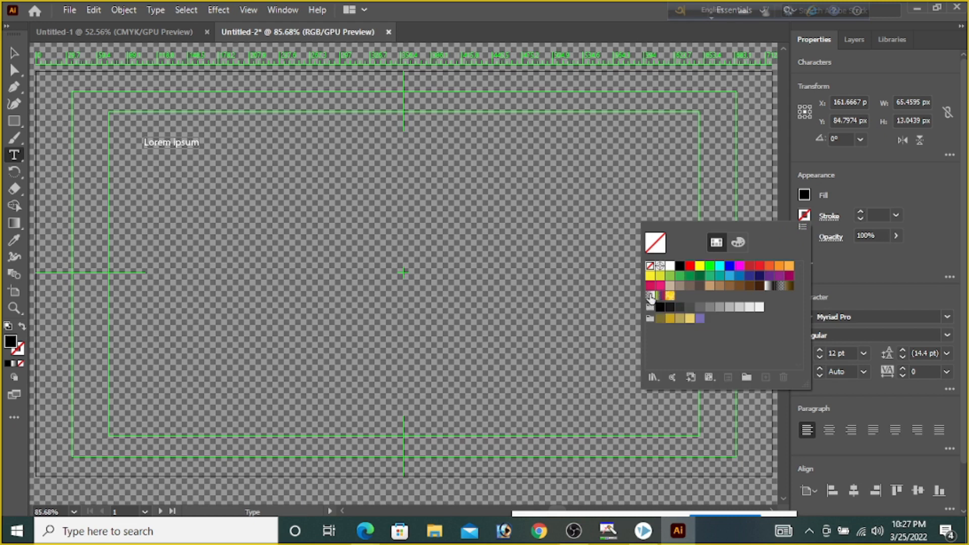
left_click(650, 297)
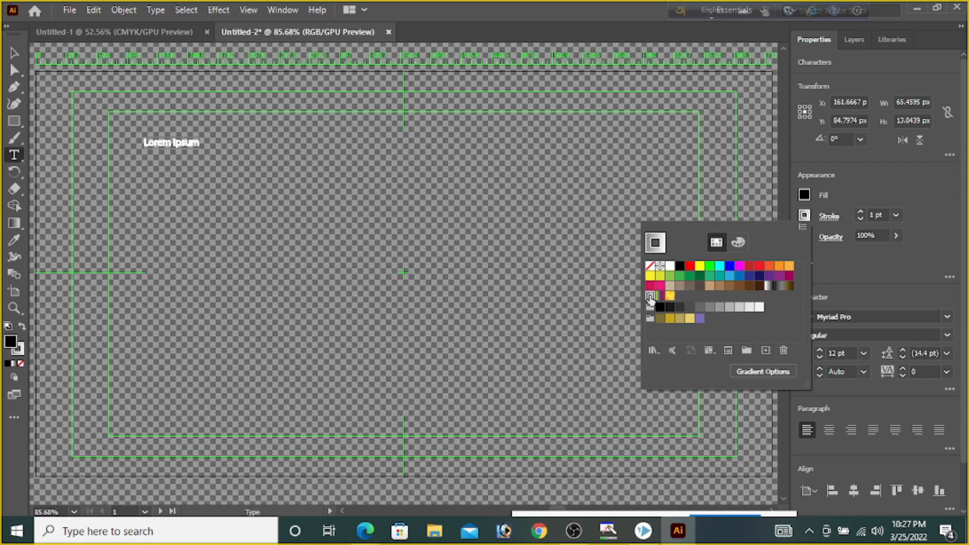
left_click(896, 217)
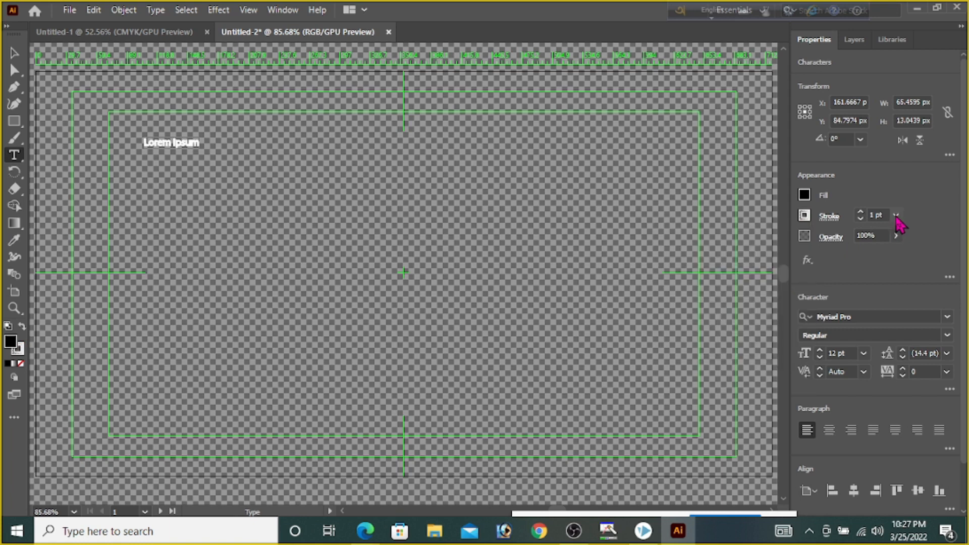
left_click(896, 217)
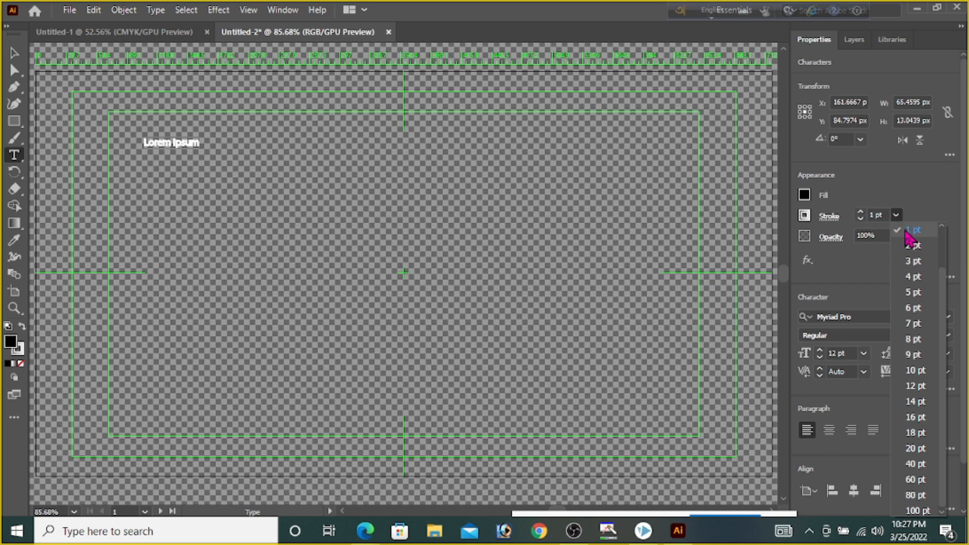
left_click(912, 230)
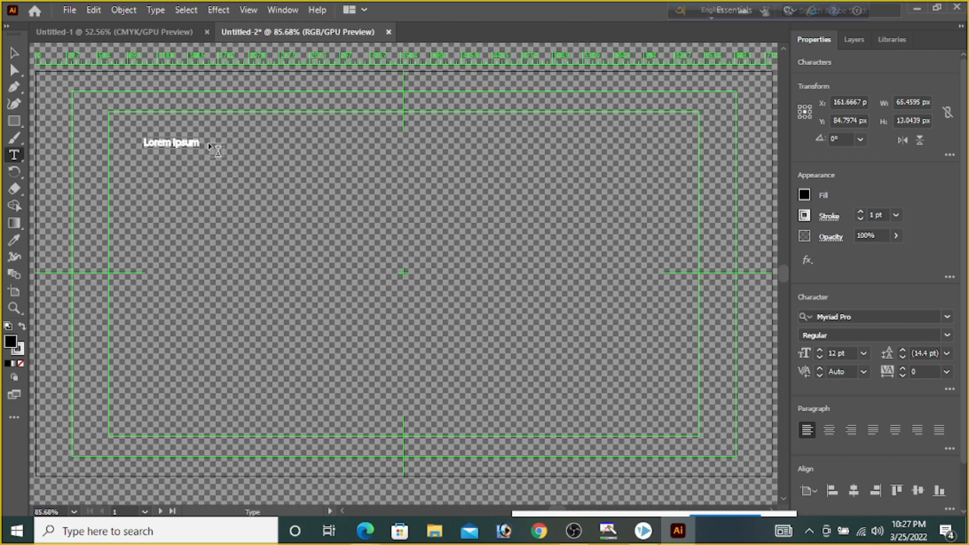
Leave the placeholder text and accept ANSI mode for Bangla typing in Avro Keyboard
left_click(218, 151)
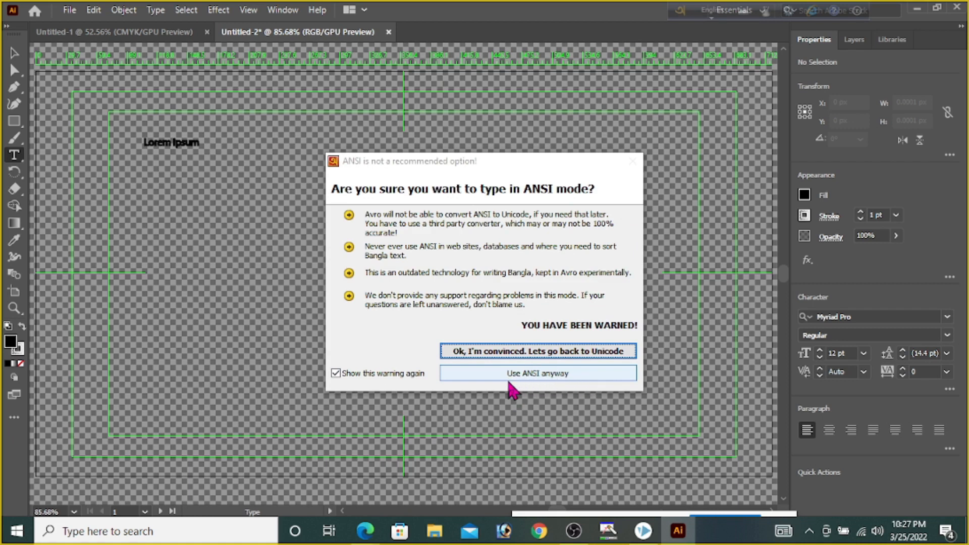
left_click(540, 380)
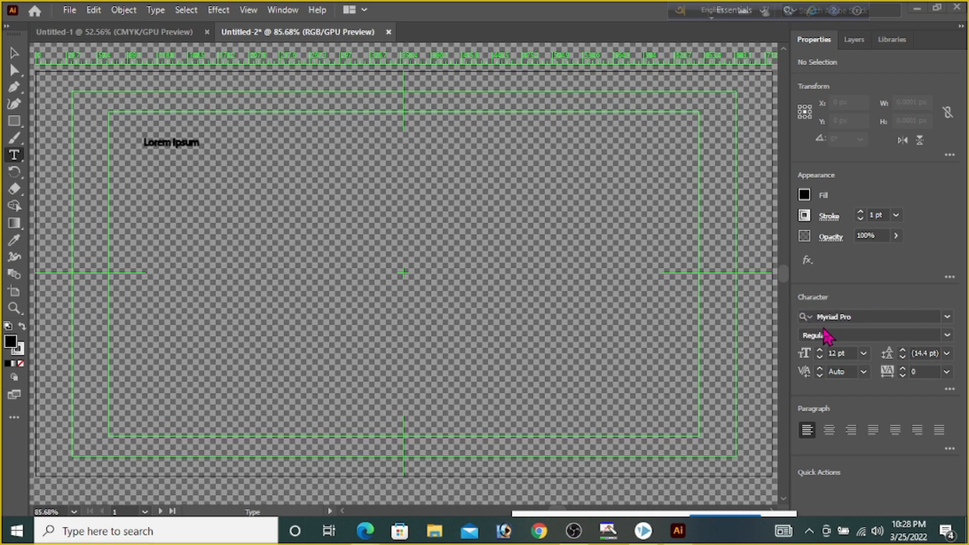
Set the font for new text to Siyam Rupali ANSI at 72 pt
left_click(947, 318)
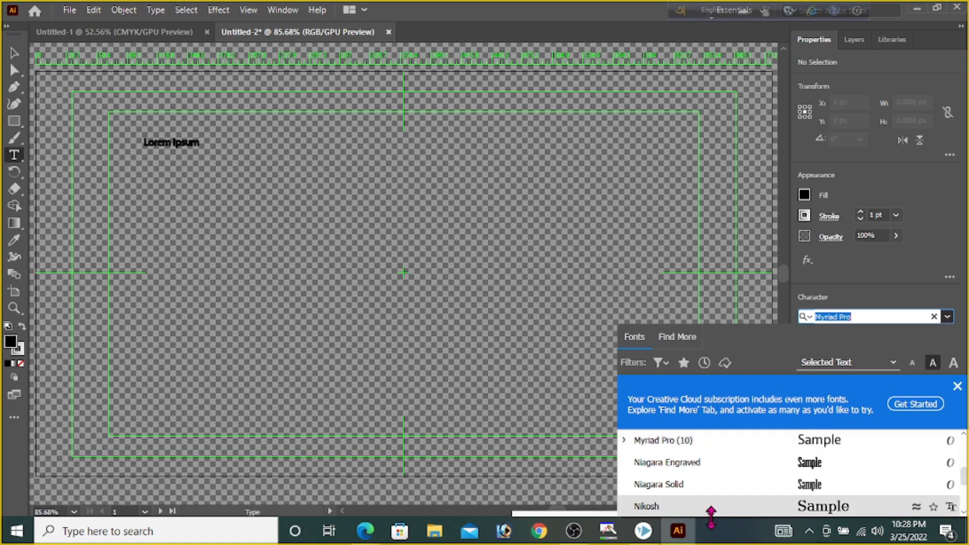
scroll(720, 462, "down", 3)
scroll(720, 460, "down", 10)
scroll(717, 453, "down", 10)
scroll(715, 453, "down", 10)
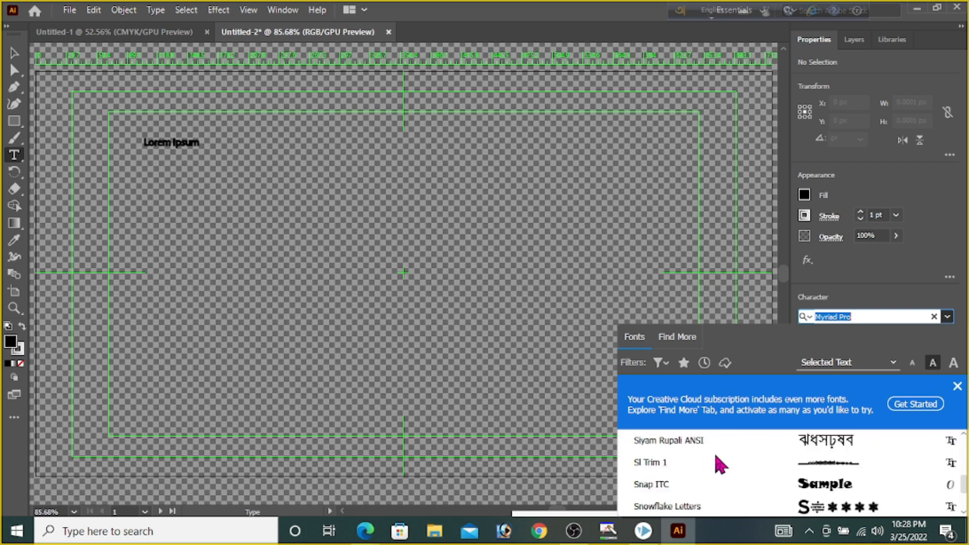
scroll(716, 462, "down", 10)
scroll(716, 454, "down", 10)
scroll(714, 450, "down", 5)
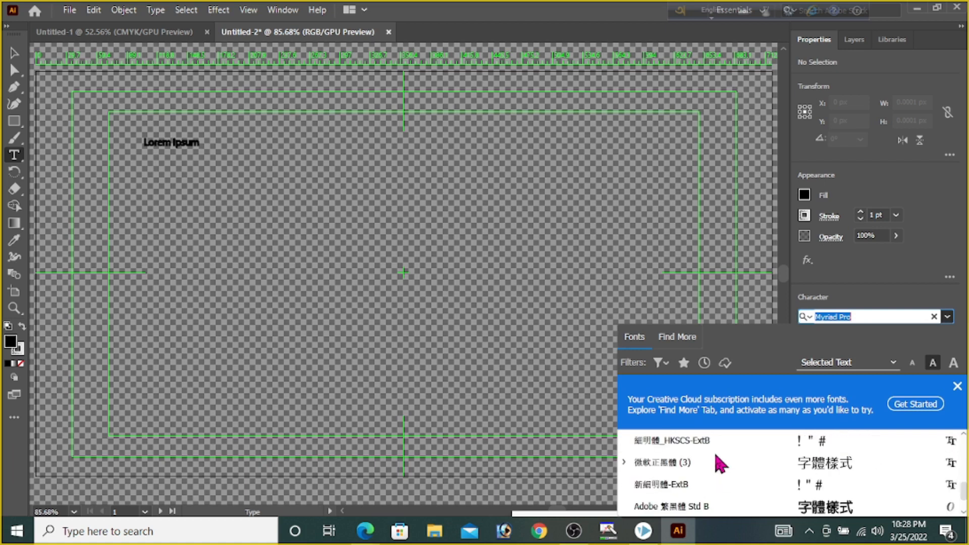
scroll(752, 466, "down", 5)
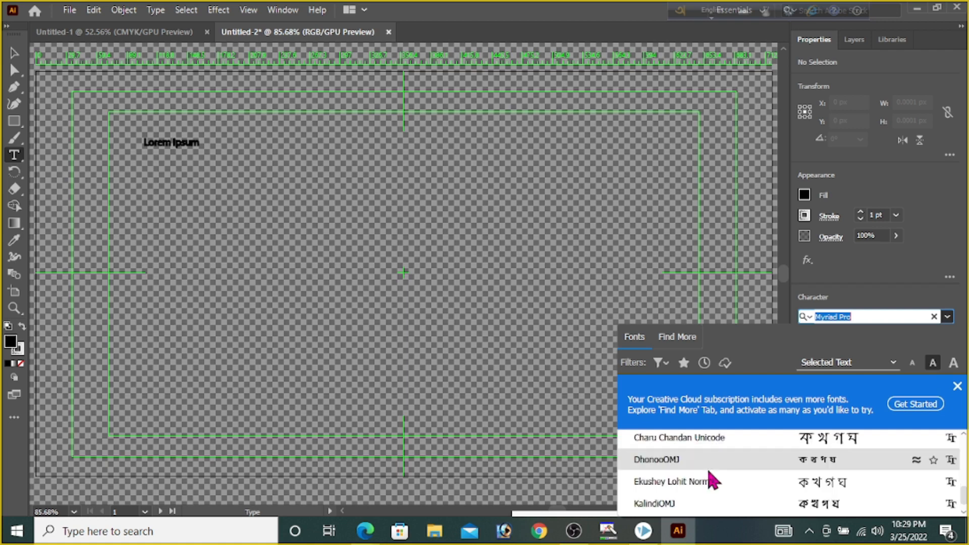
scroll(709, 473, "down", 3)
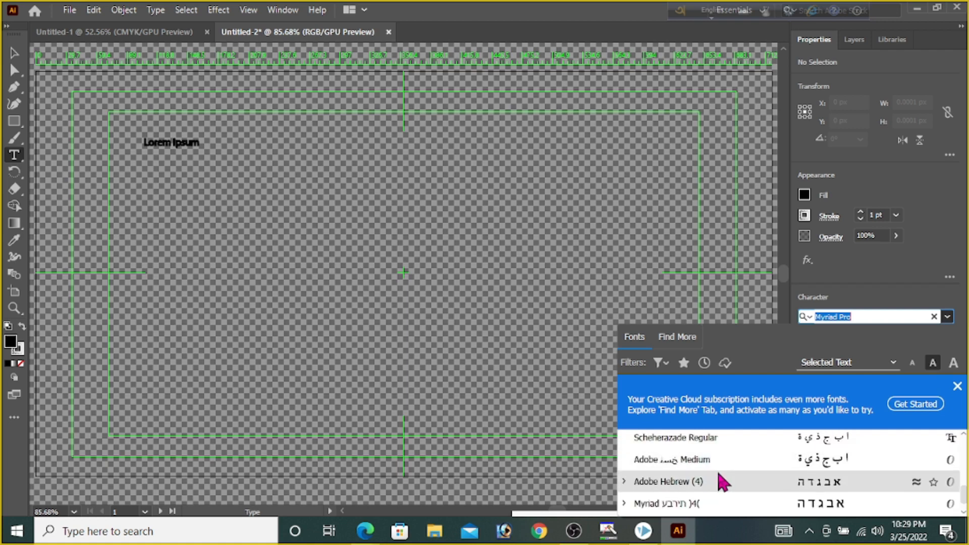
scroll(722, 482, "up", 3)
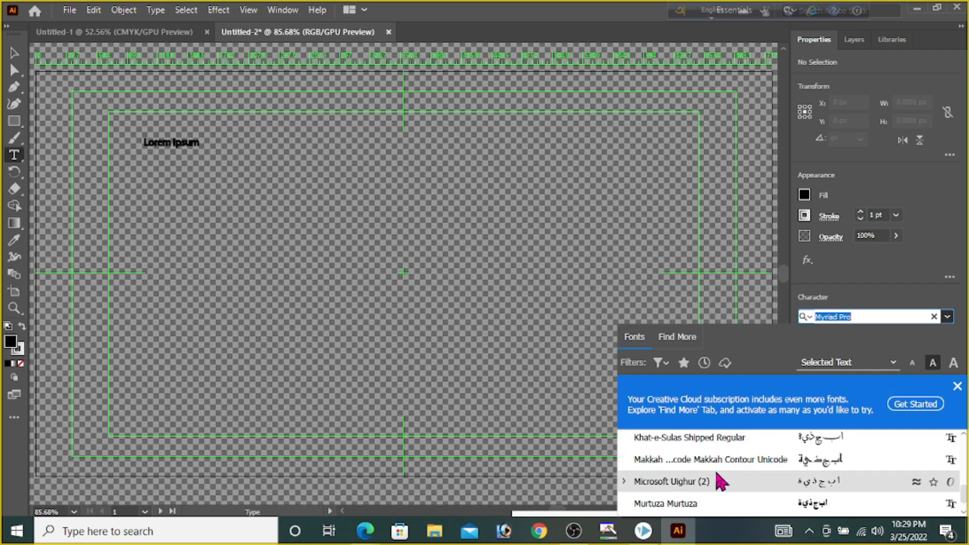
scroll(716, 480, "up", 8)
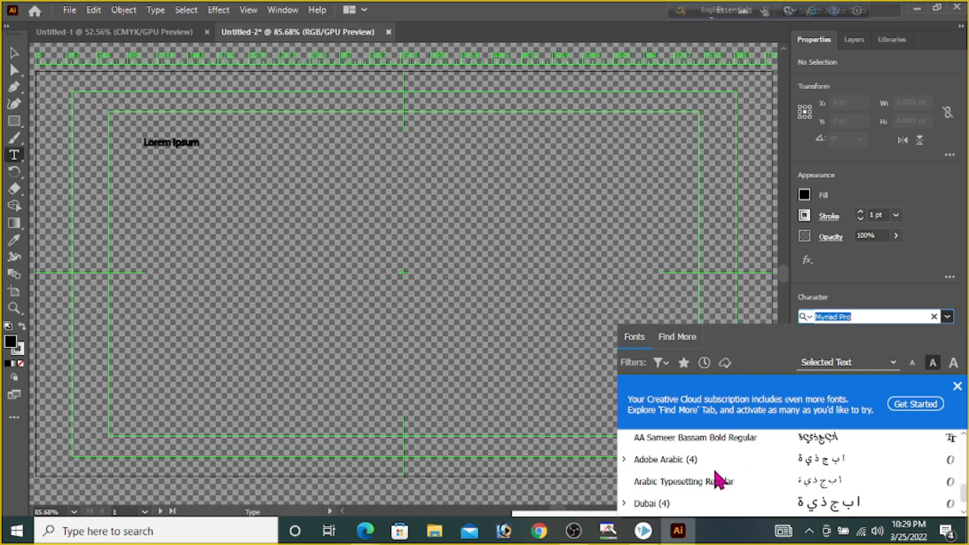
scroll(714, 472, "up", 1)
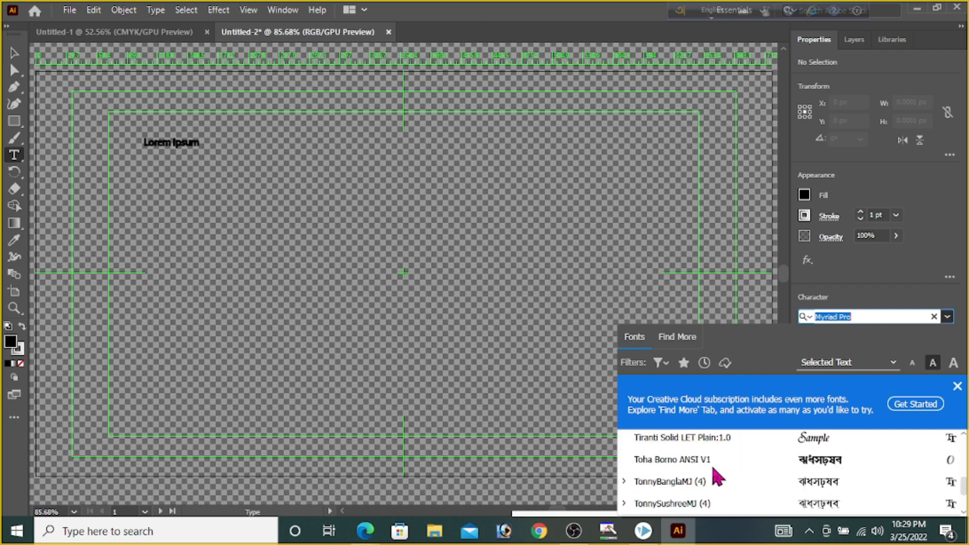
scroll(713, 468, "up", 1)
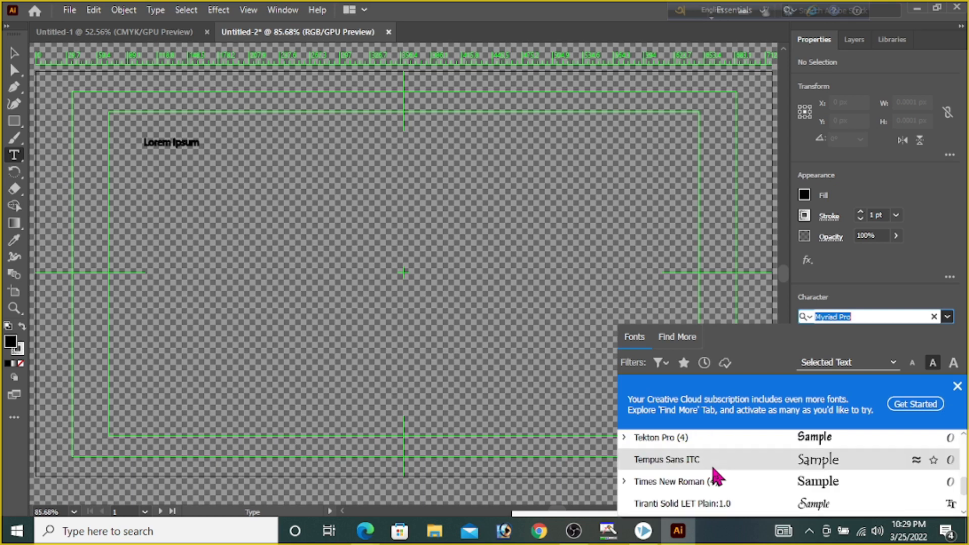
scroll(713, 469, "up", 1)
scroll(710, 464, "up", 1)
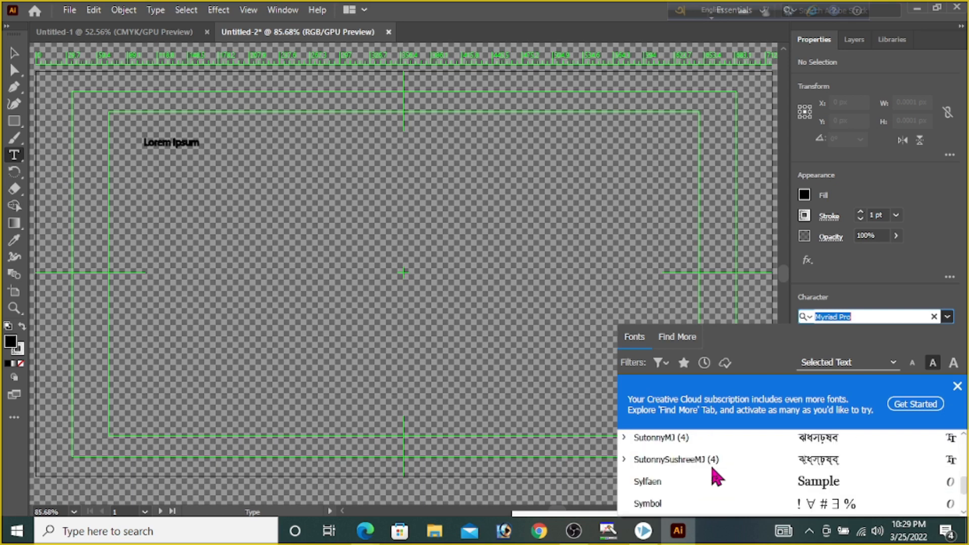
scroll(717, 468, "up", 1)
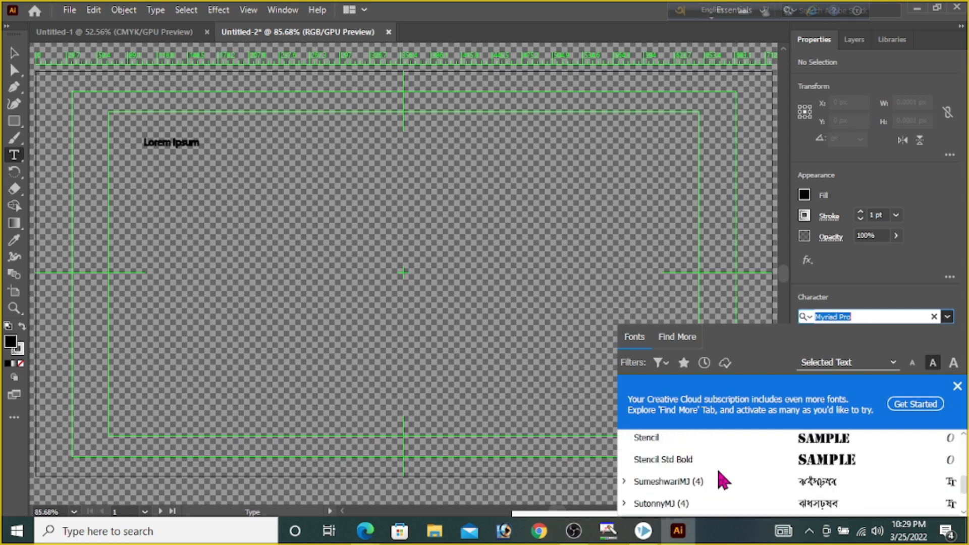
scroll(716, 467, "up", 1)
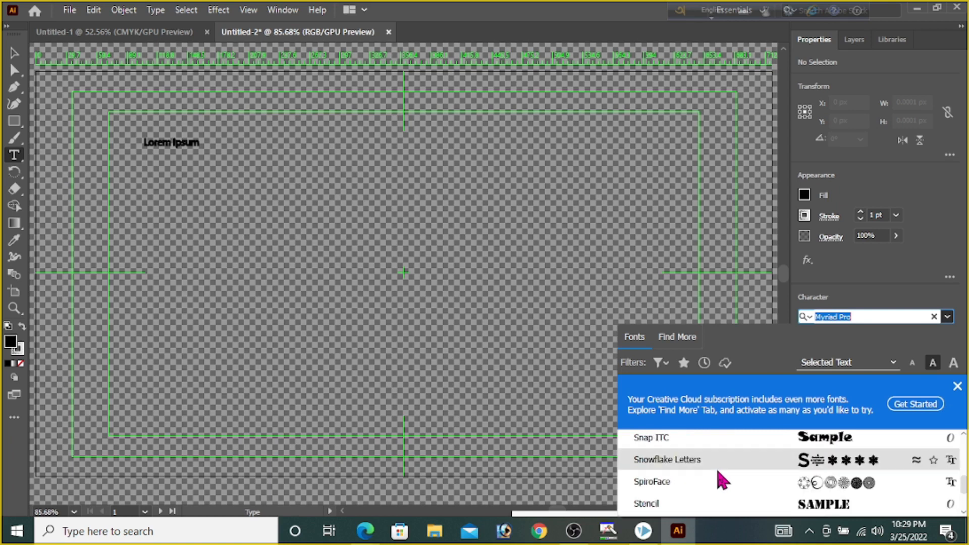
scroll(717, 470, "up", 1)
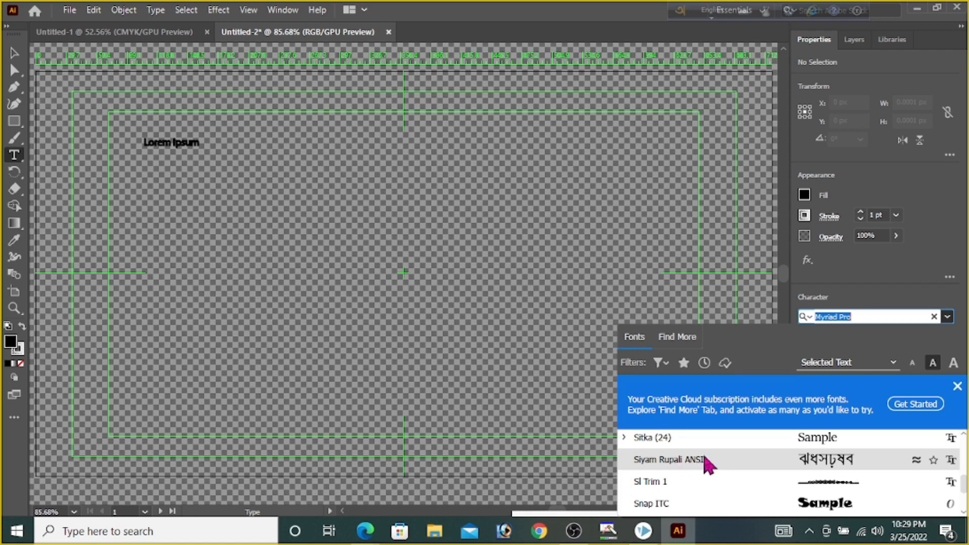
left_click(694, 460)
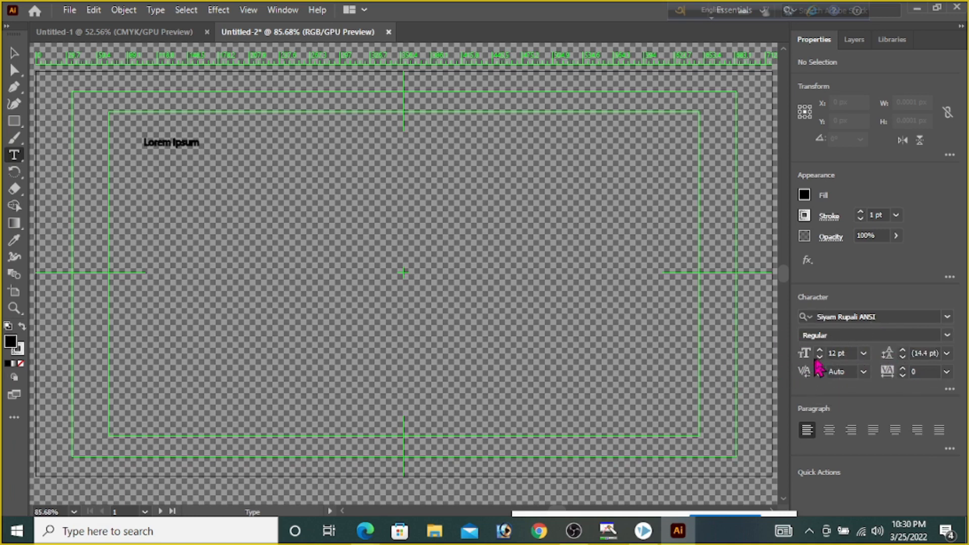
left_click(864, 354)
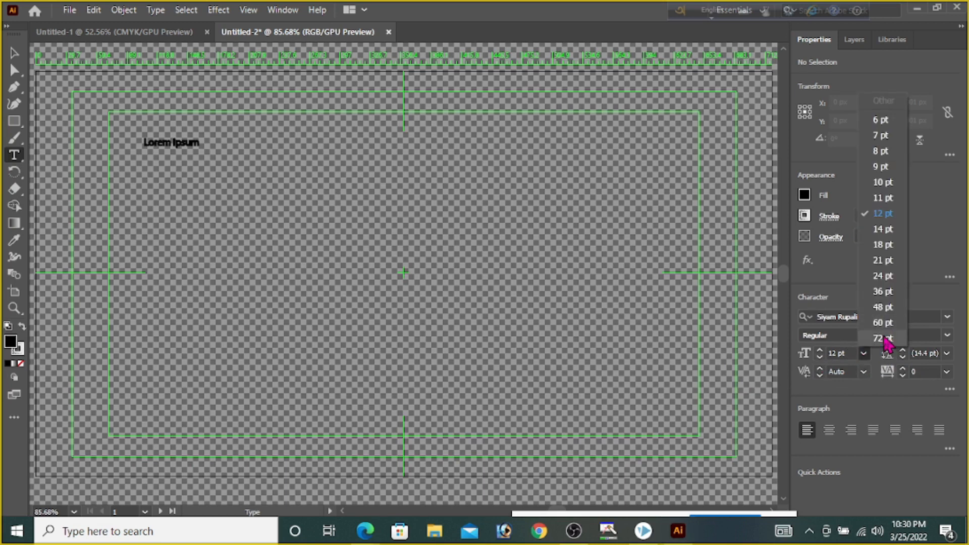
left_click(882, 338)
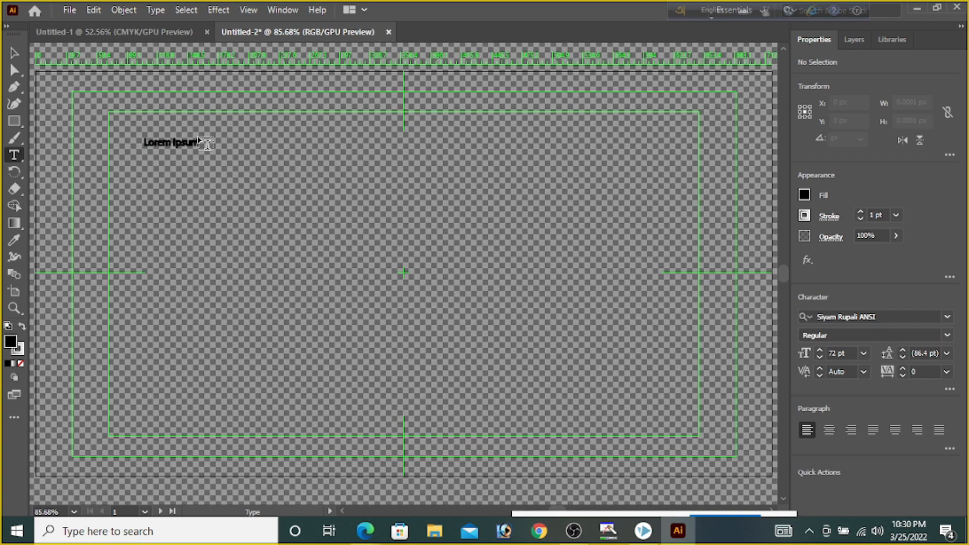
Switch Avro Keyboard to Bangla and write "আইসিটি আড্ডা" as a new text below the placeholder
key("F12")
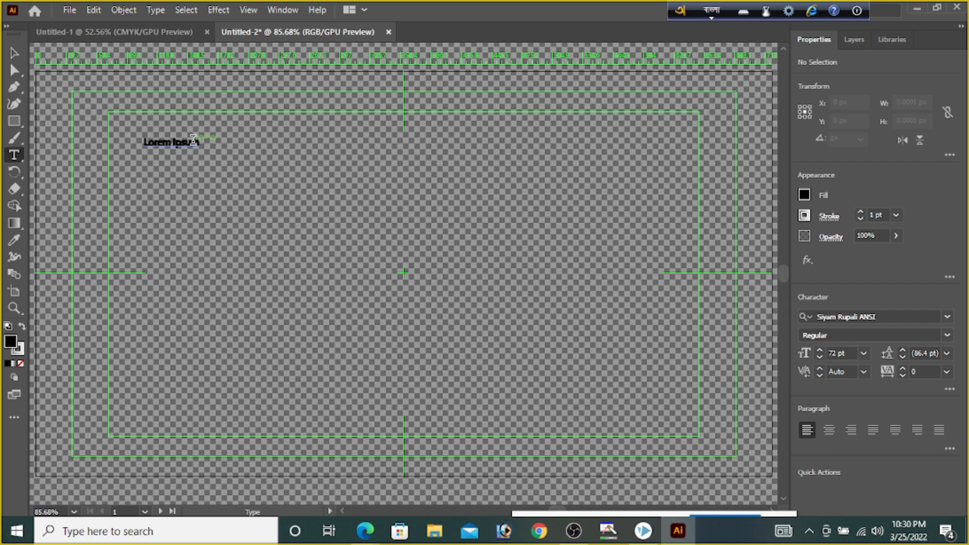
left_click(187, 192)
type("a")
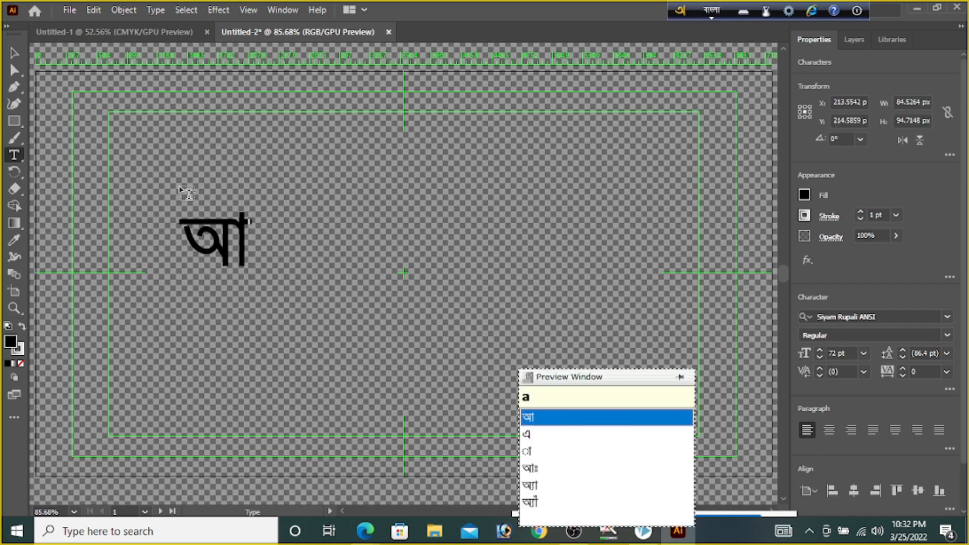
type("isiTi")
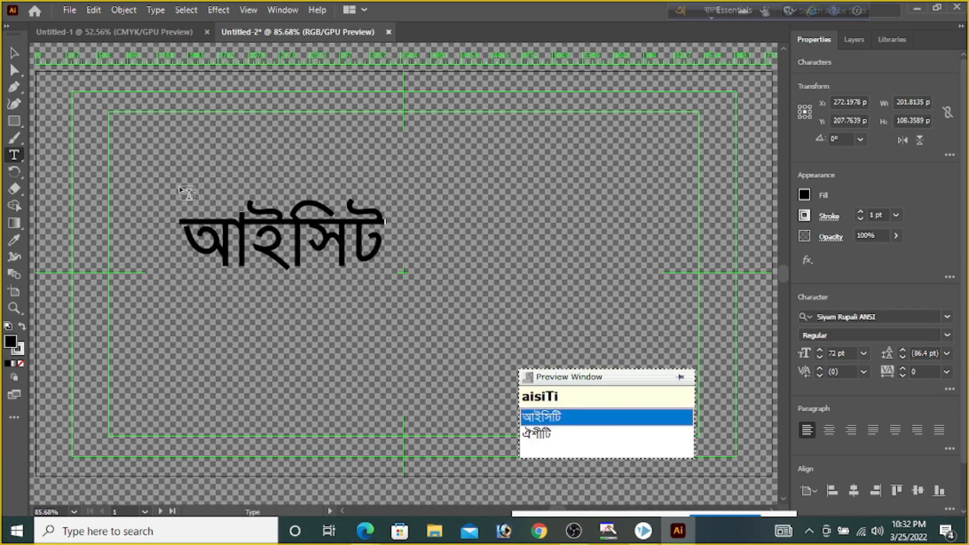
type(" aDDa")
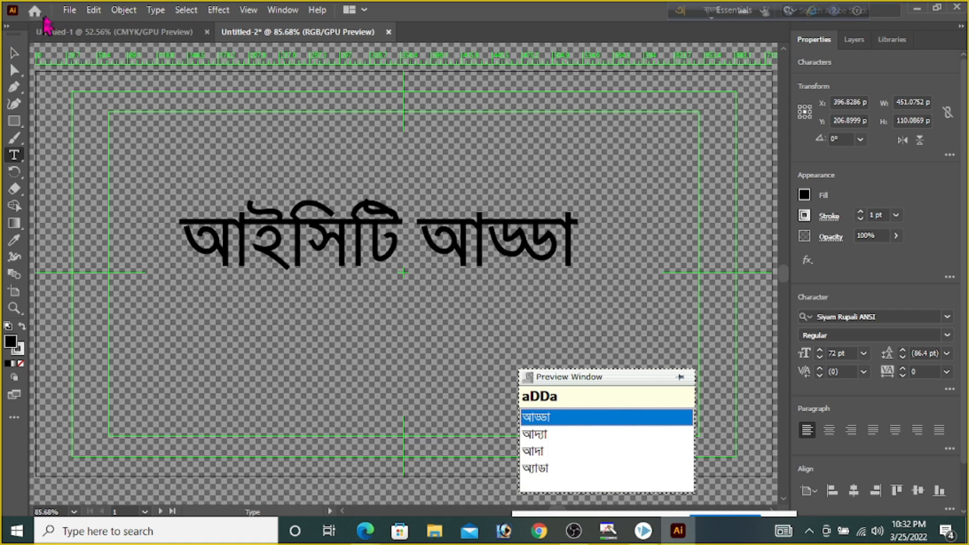
Set up saving the document to the Desktop under the name Adda in SVG format
left_click(69, 11)
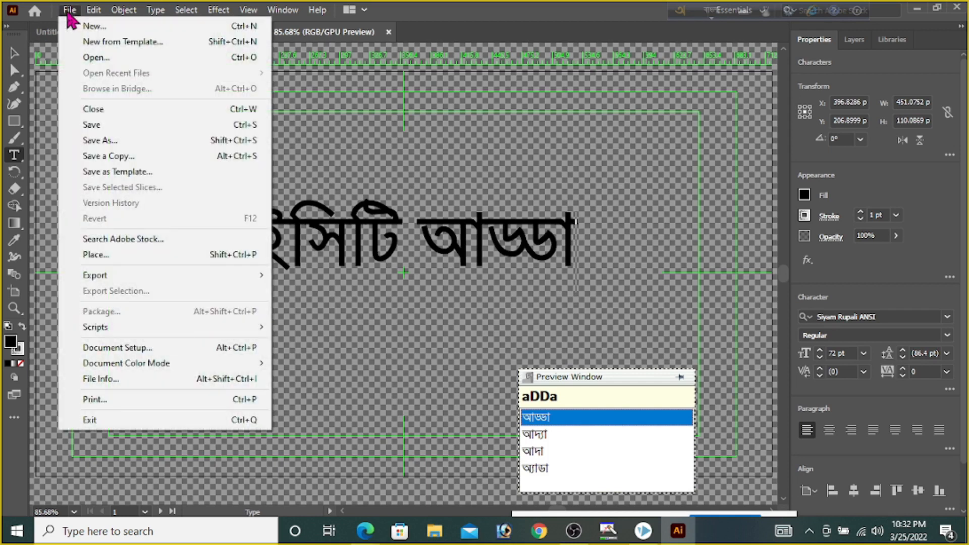
left_click(110, 143)
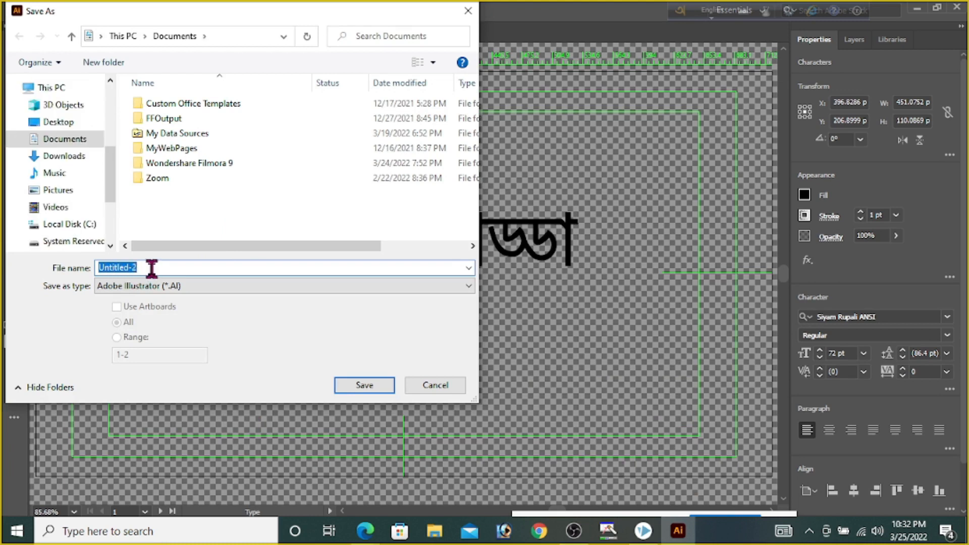
left_click(66, 122)
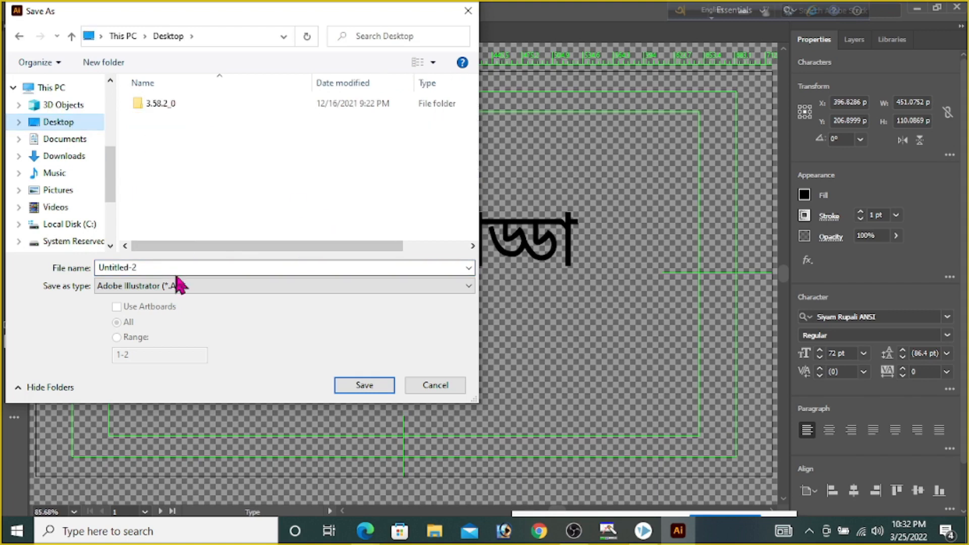
left_click(147, 271)
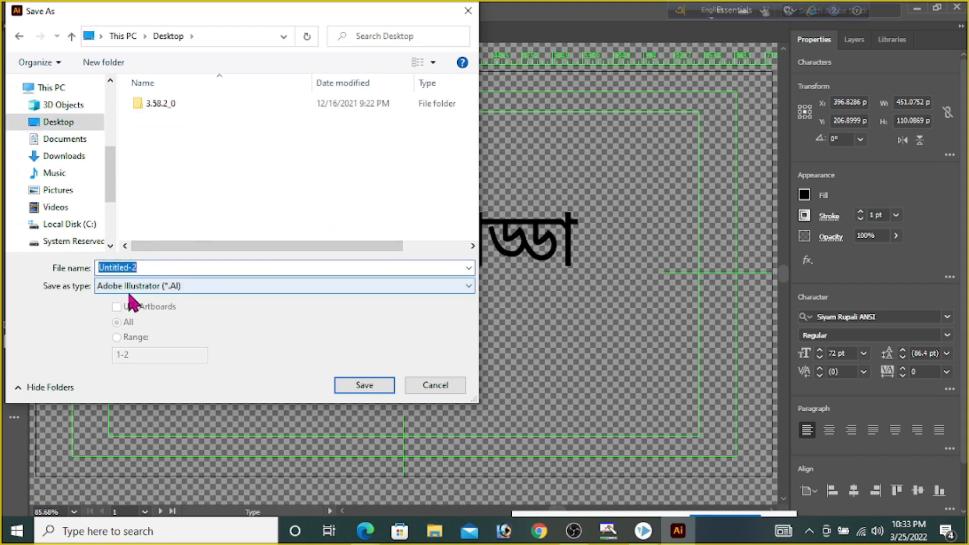
type("Adda")
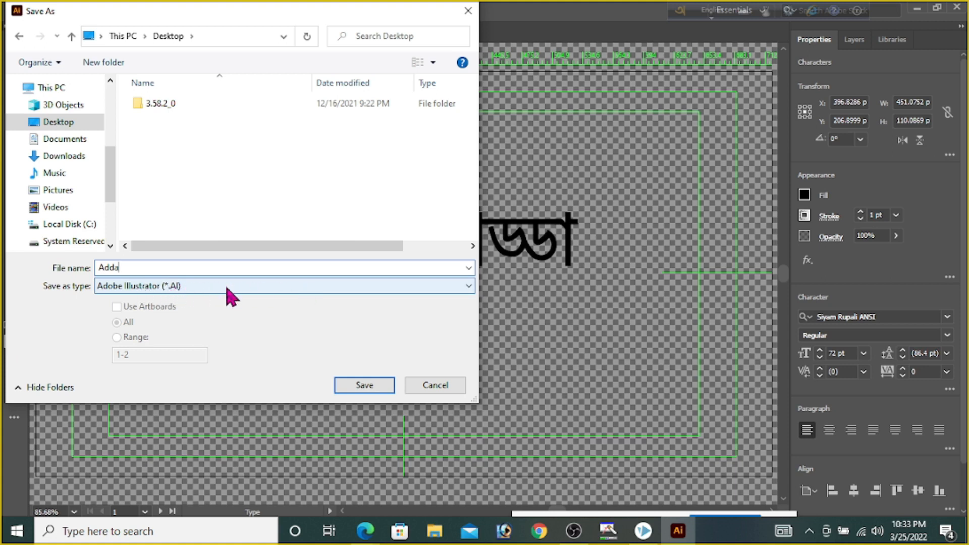
left_click(439, 288)
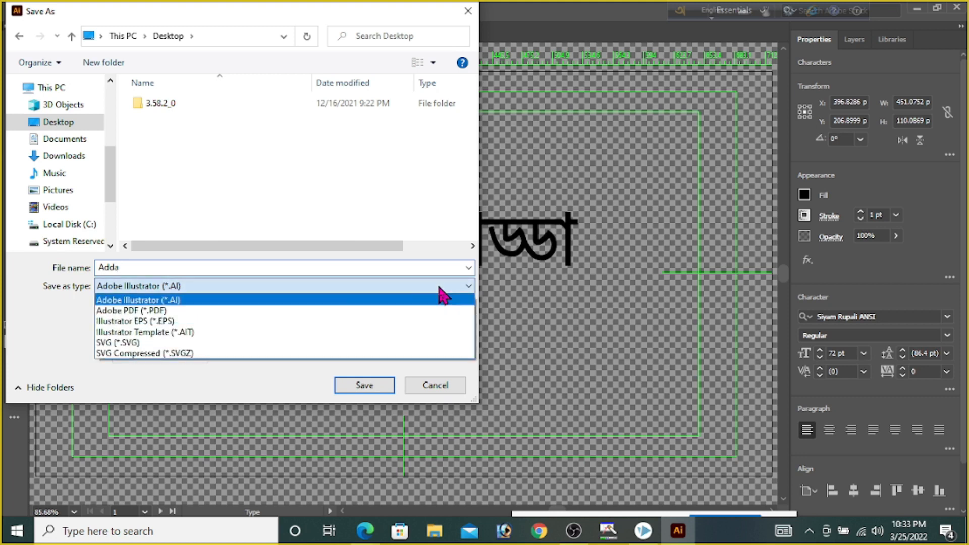
left_click(124, 344)
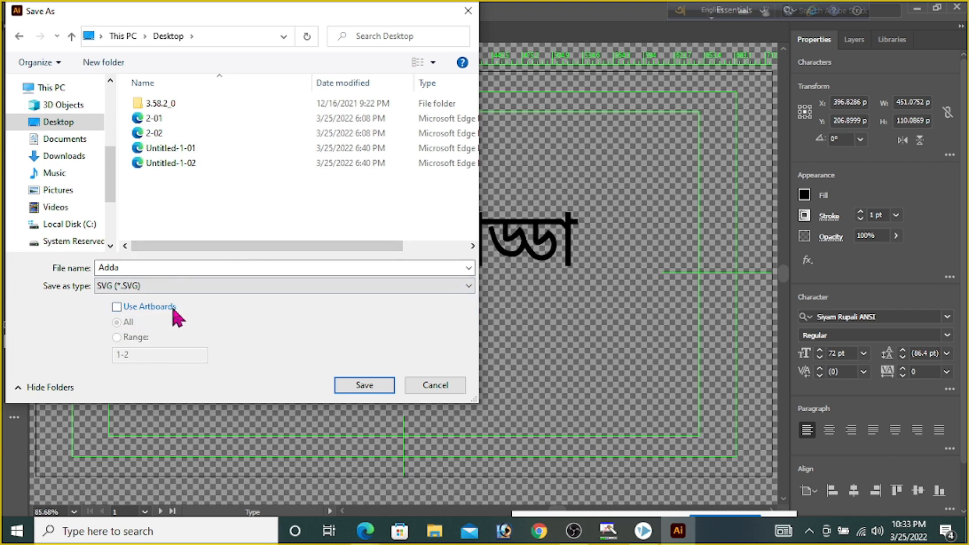
Save using artboards with the range 1-2 and continue to the SVG options
left_click(115, 306)
left_click(116, 337)
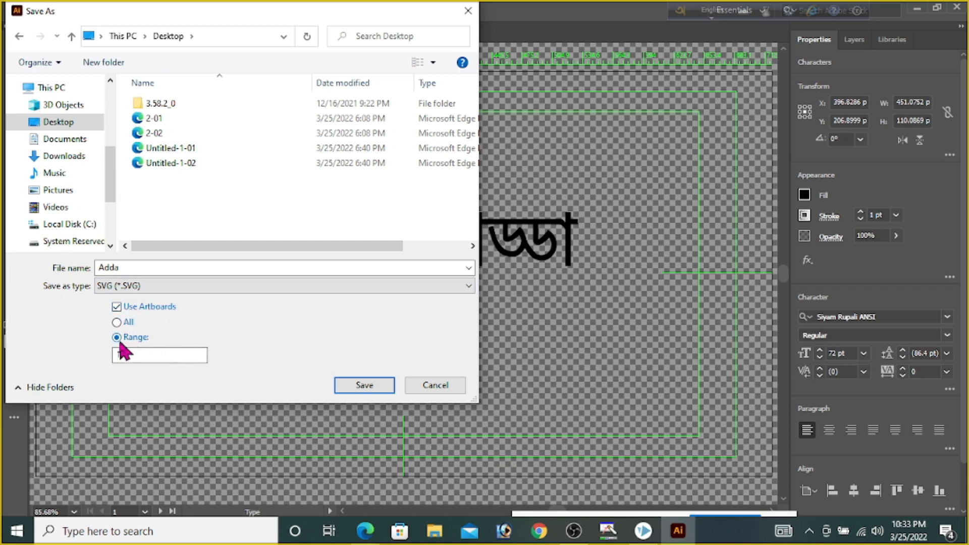
left_click(118, 338)
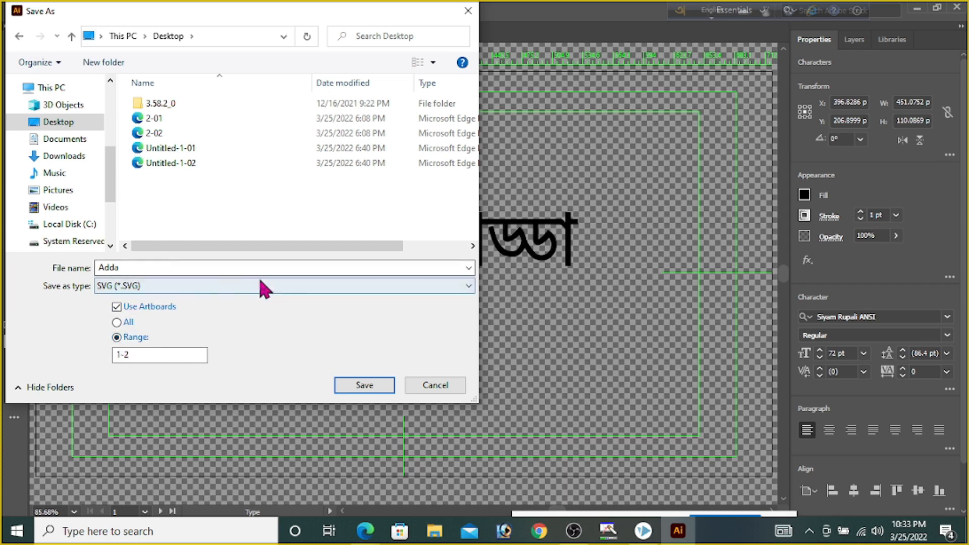
left_click(361, 387)
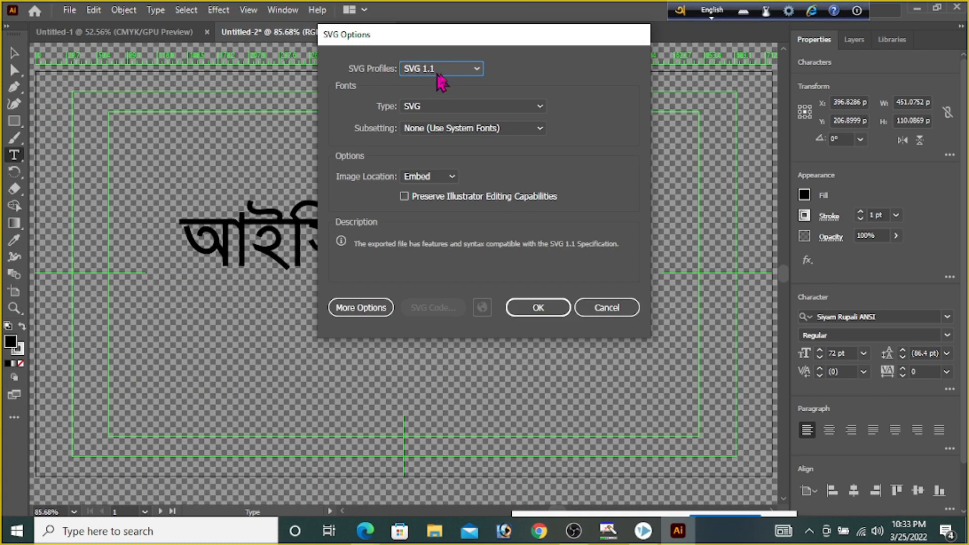
Save with the SVG 1.1 profile, fonts converted to outline, and Illustrator editing capabilities preserved
left_click(477, 71)
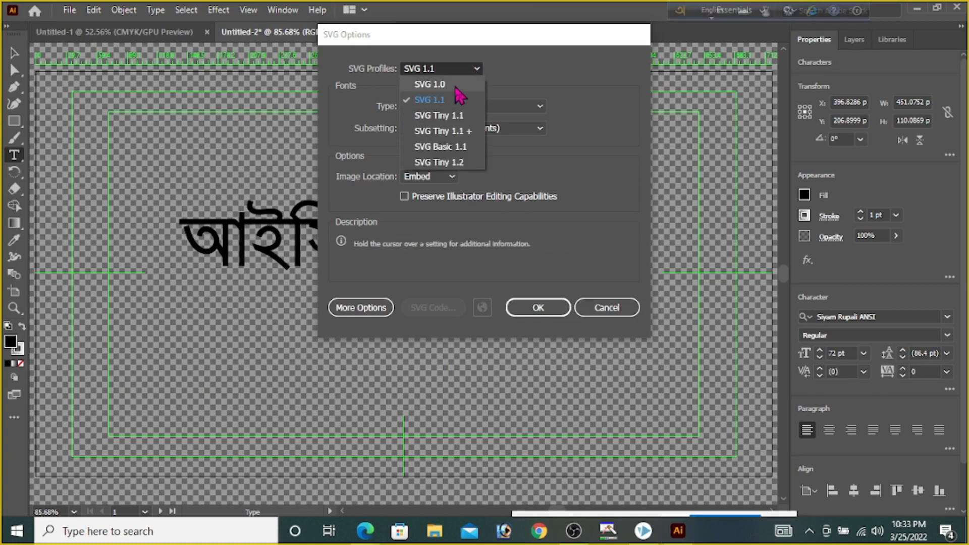
left_click(438, 100)
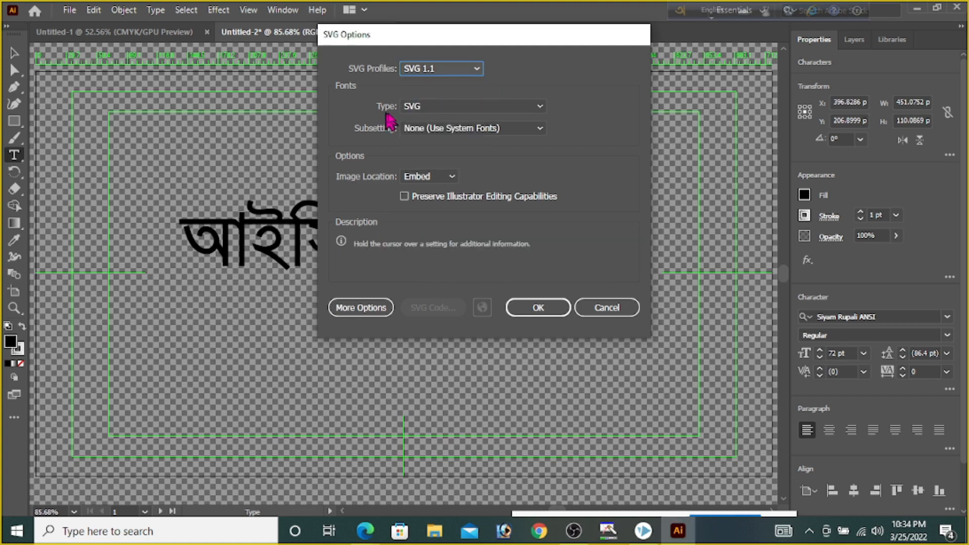
left_click(542, 108)
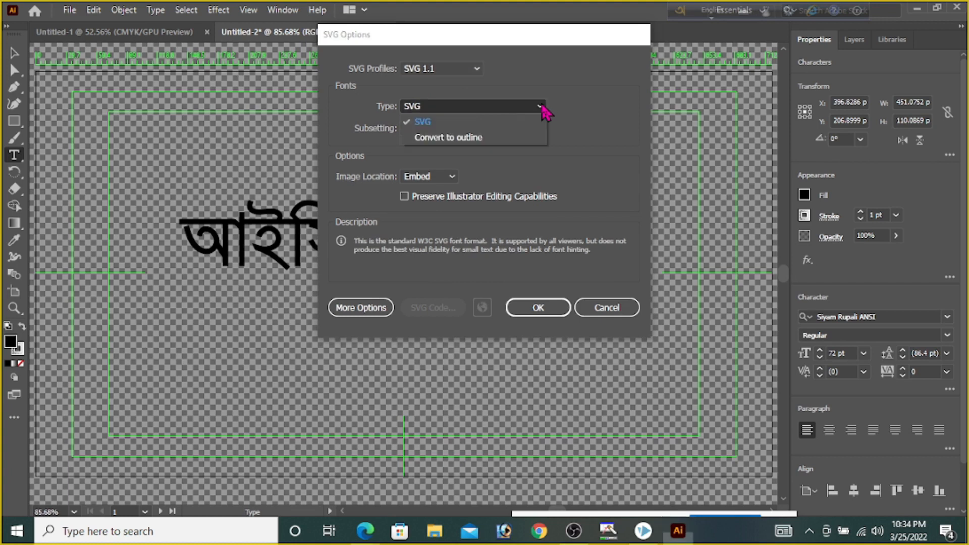
left_click(455, 138)
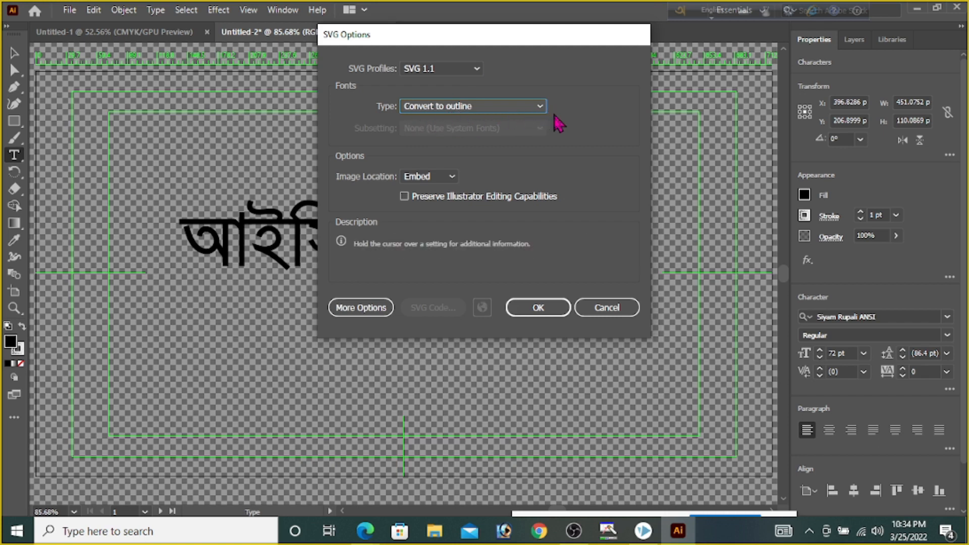
left_click(404, 197)
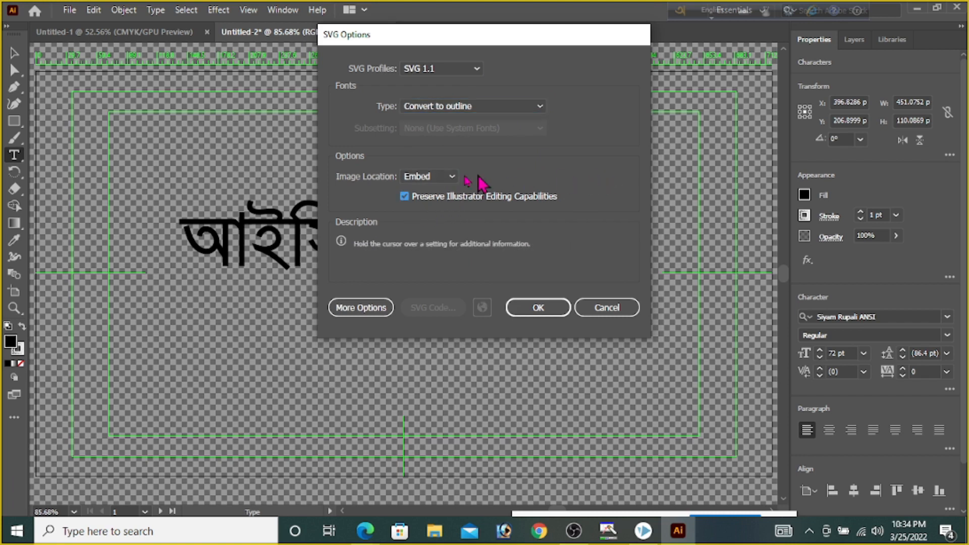
left_click(538, 308)
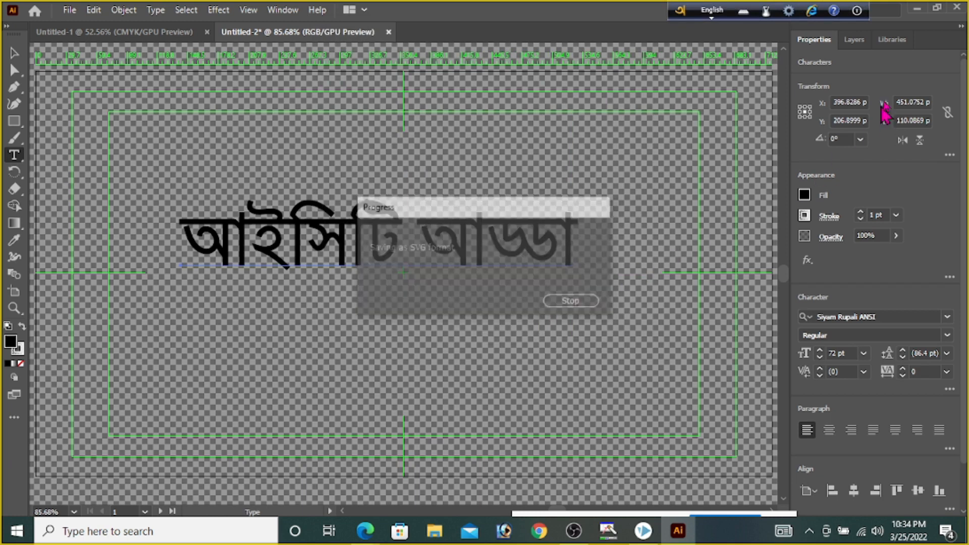
Minimize Illustrator and switch to the open VideoScribe project
left_click(917, 9)
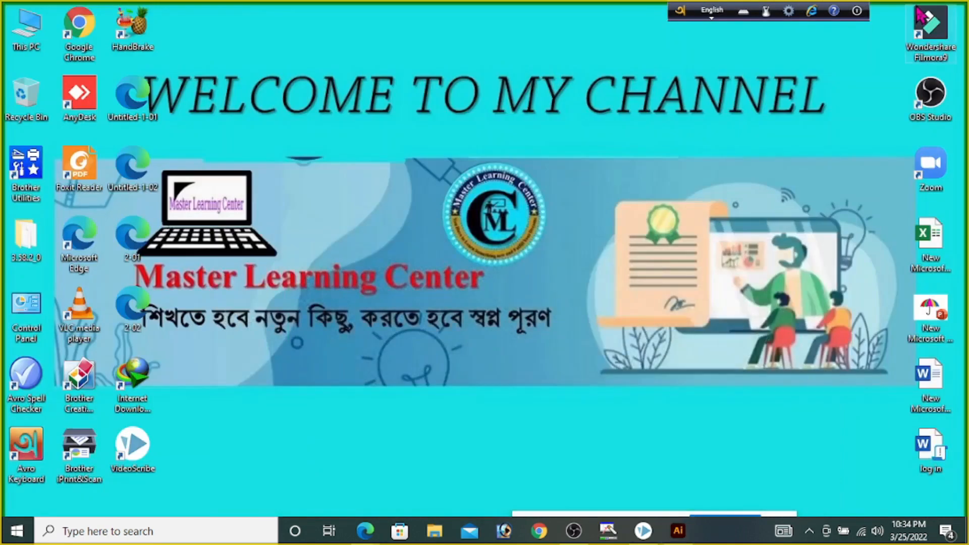
mouse_move(649, 536)
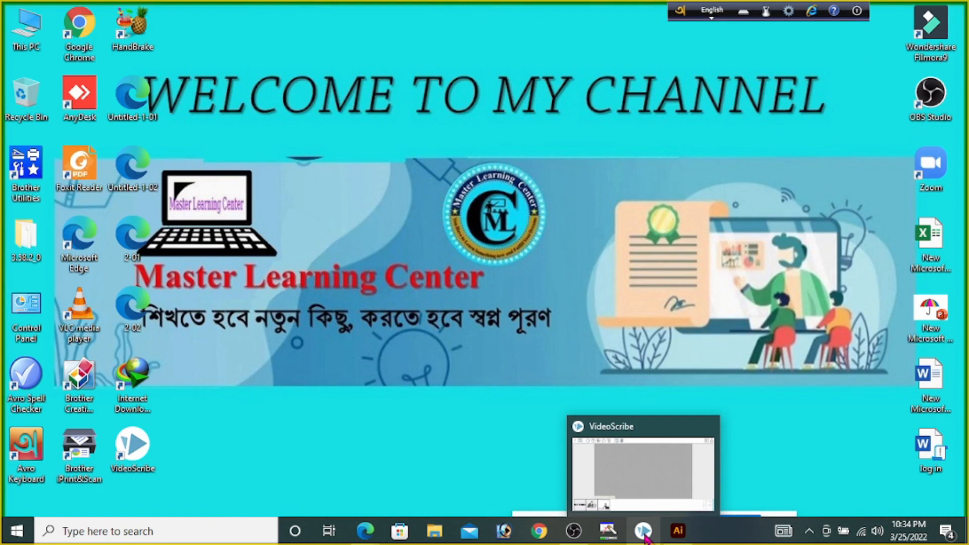
left_click(652, 482)
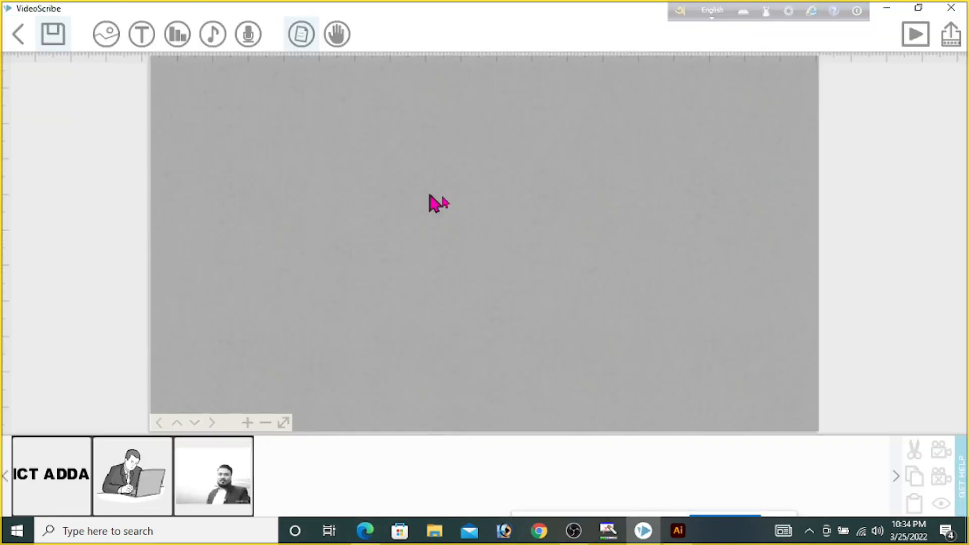
Import the image file Adda-02 from the Desktop onto the canvas and enlarge it
left_click(106, 36)
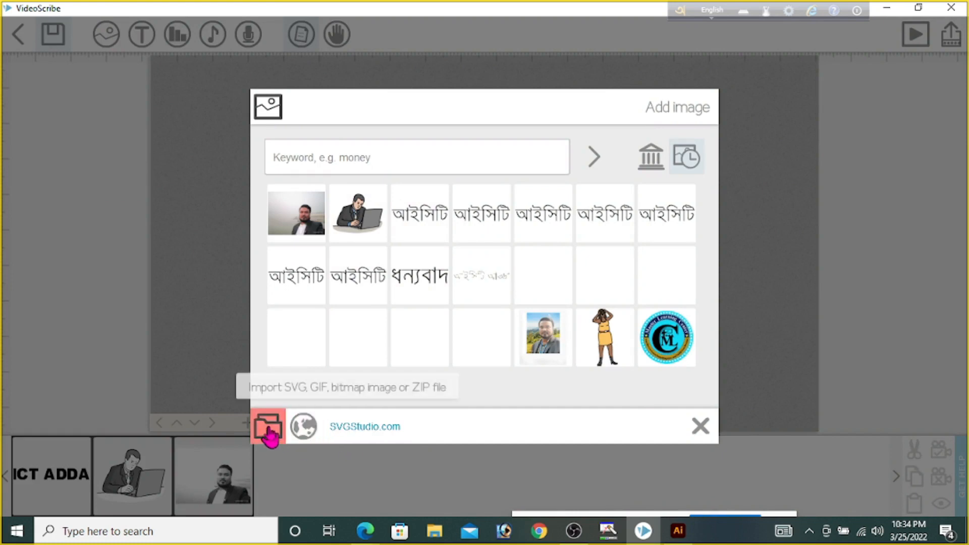
left_click(267, 427)
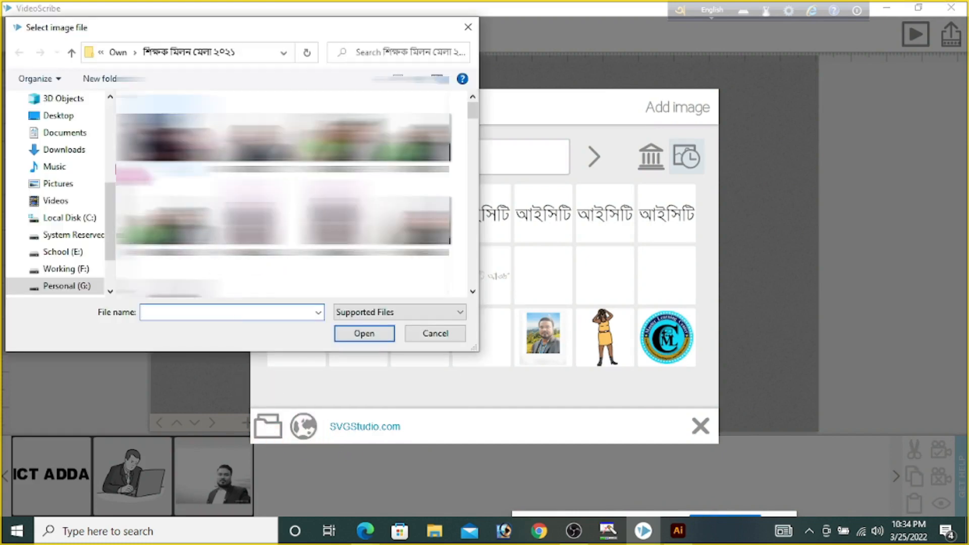
left_click(56, 115)
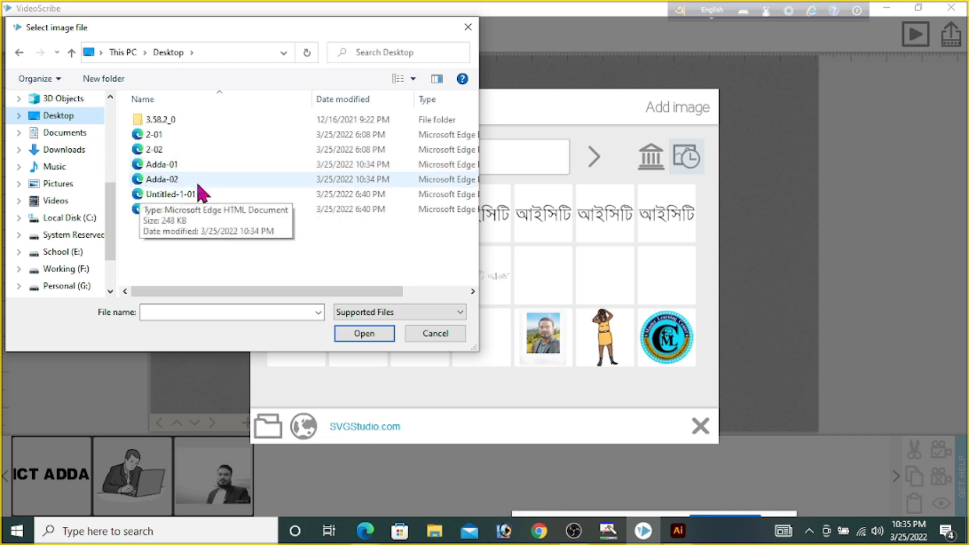
left_click(167, 181)
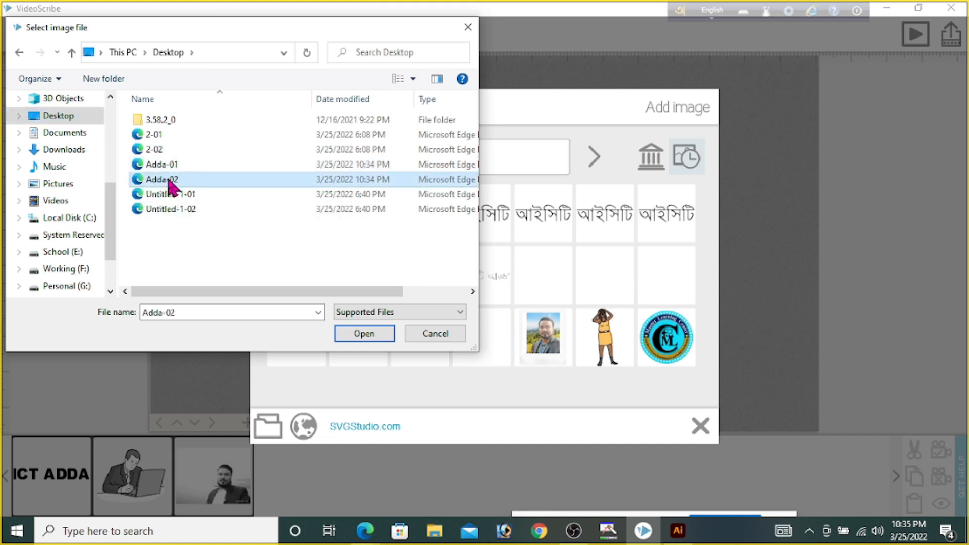
left_click(367, 337)
left_click(361, 347)
mouse_move(631, 277)
left_mouse_down()
mouse_move(692, 296)
mouse_move(717, 287)
left_mouse_up()
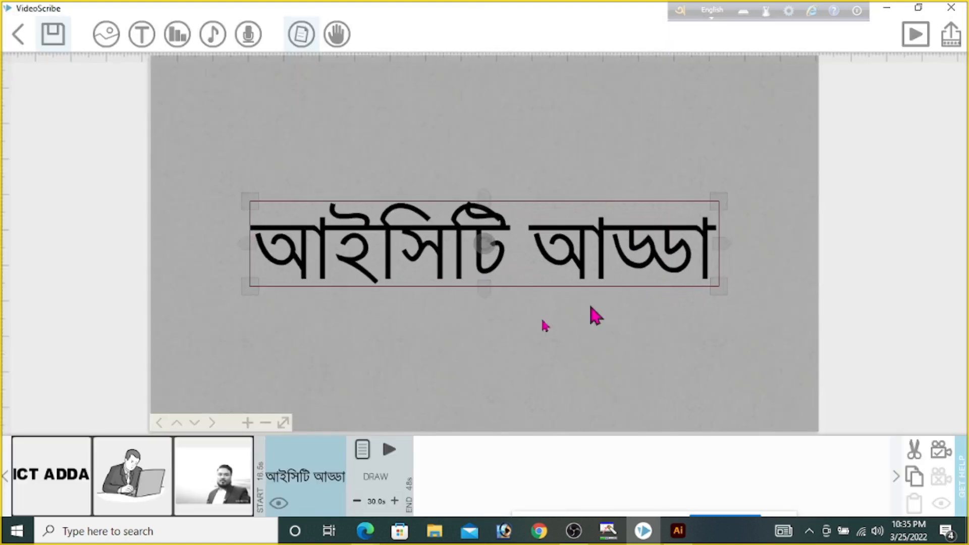
Set the animate time of the Bangla text image to 5 seconds
left_click(361, 450)
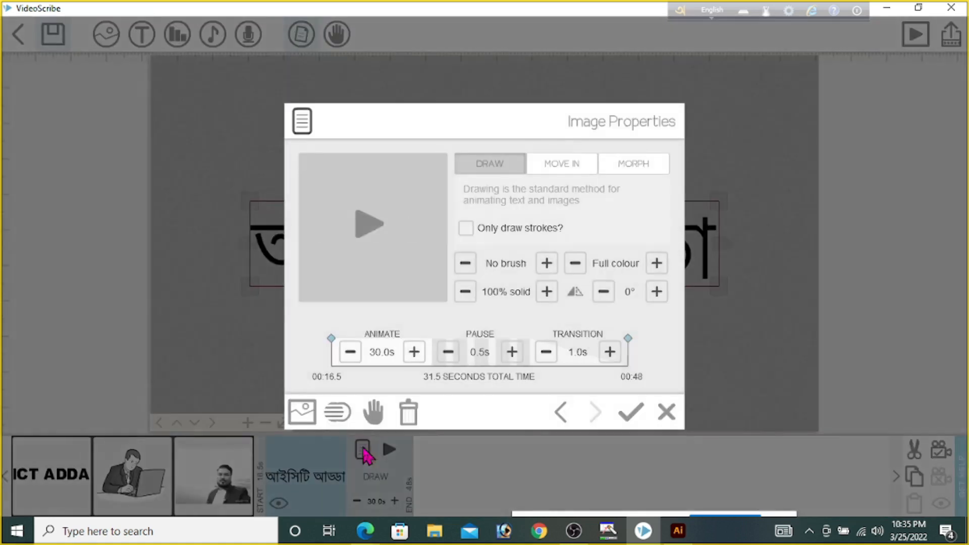
left_click(379, 351)
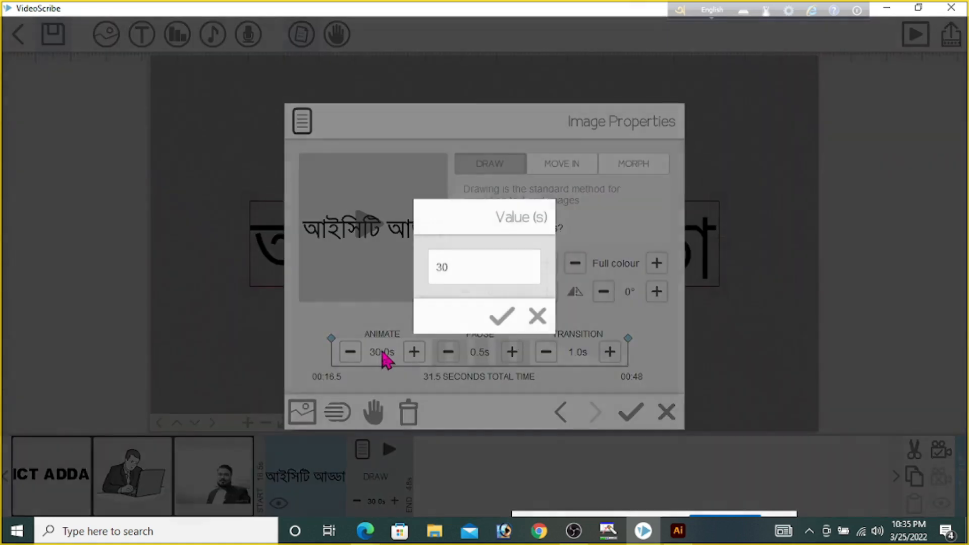
type("5")
left_click(502, 317)
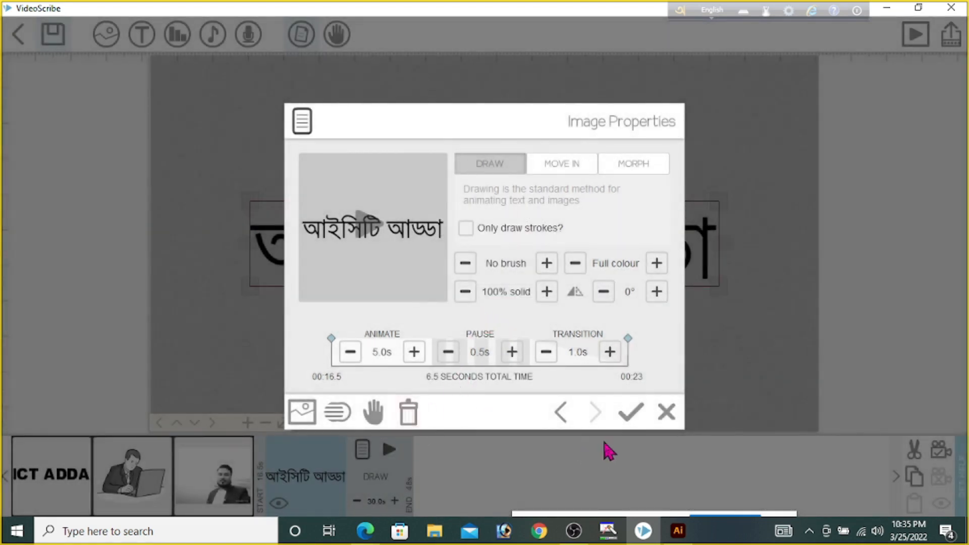
left_click(631, 414)
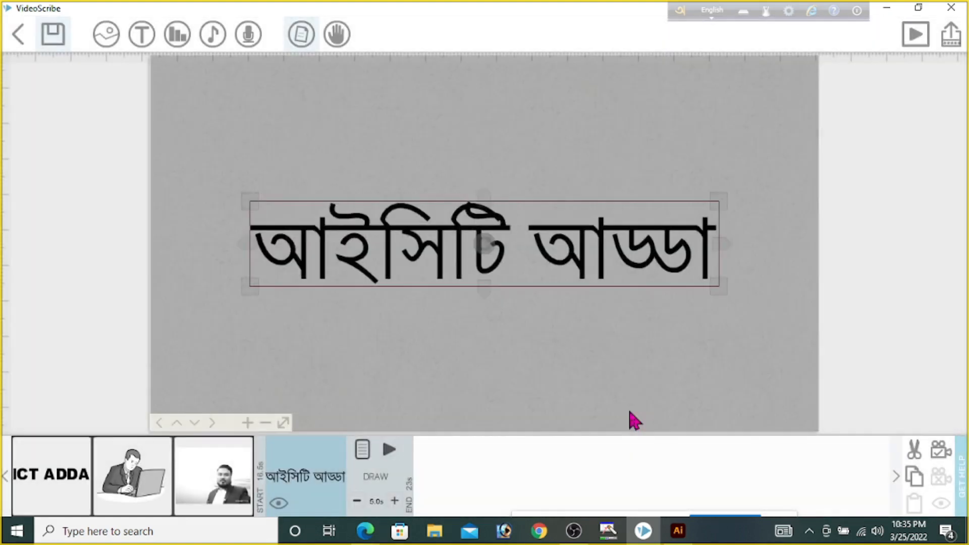
Preview the Bangla text image's drawing animation, check its image properties, and play the animation again
left_click(388, 449)
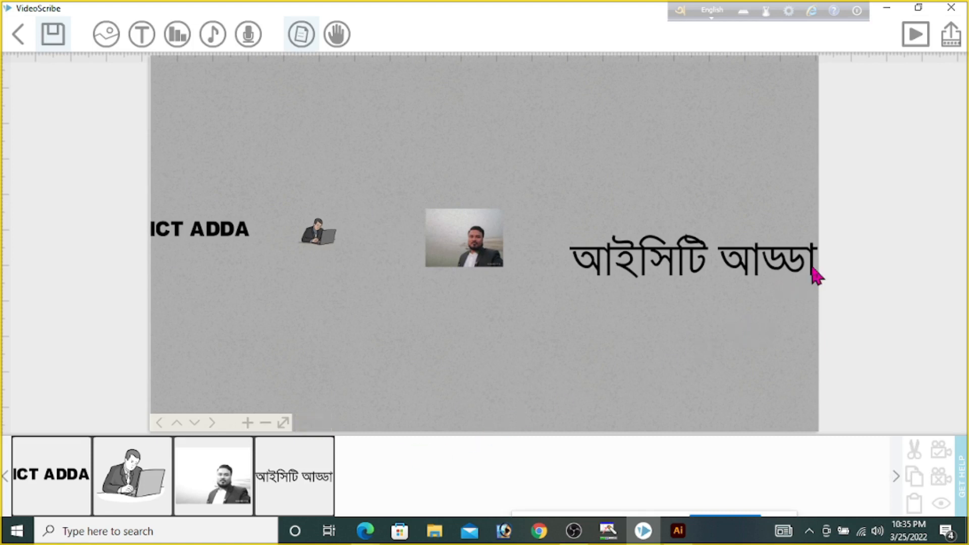
left_click_drag(805, 272, 501, 265)
double_click(501, 264)
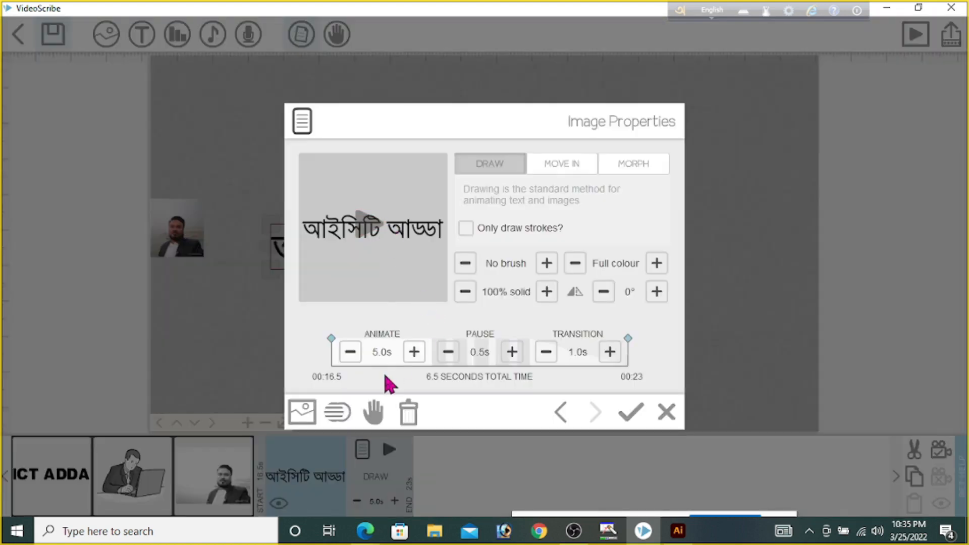
left_click(628, 414)
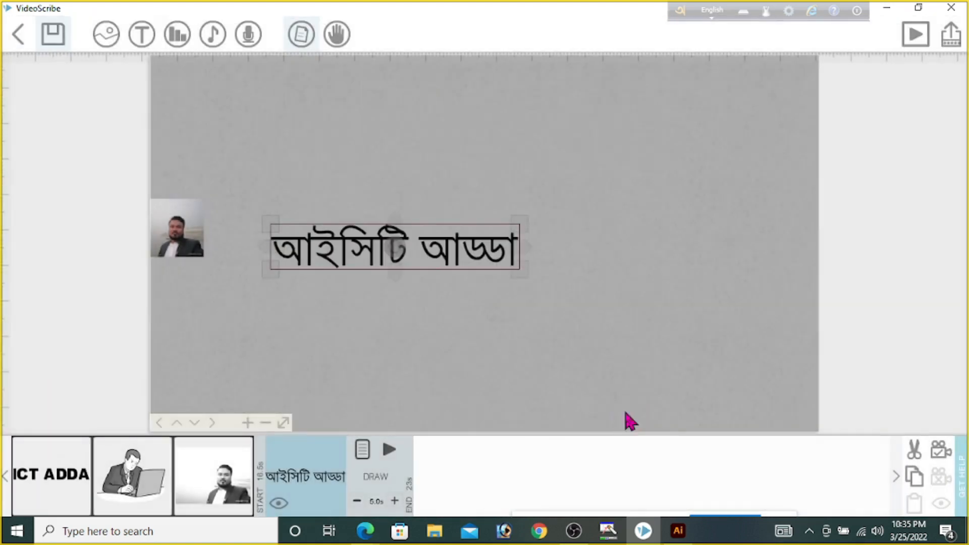
left_click(395, 452)
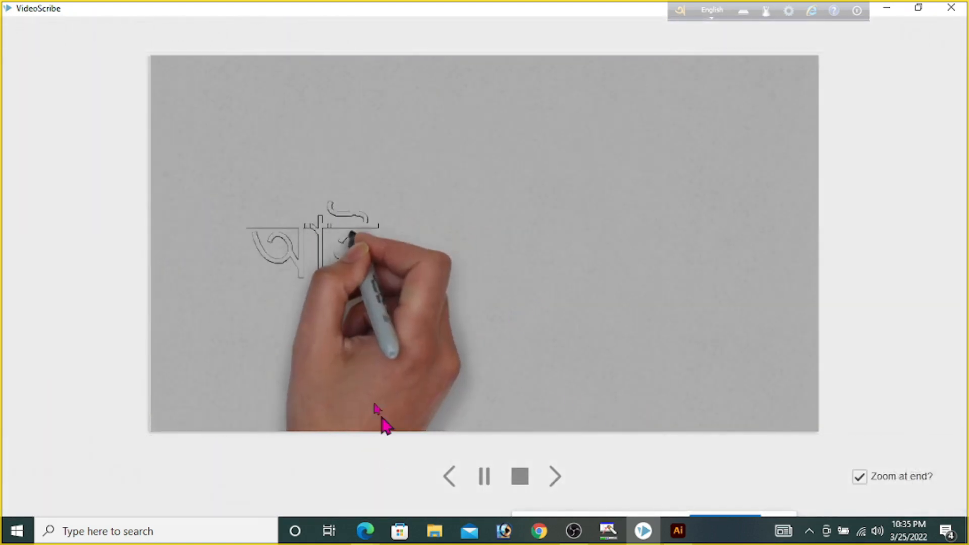